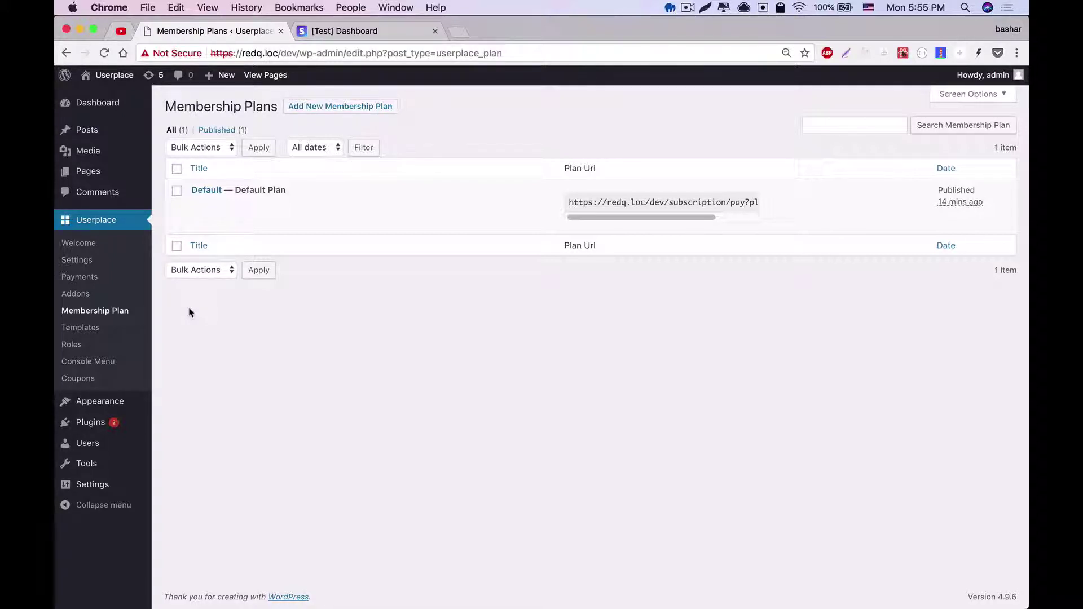
Step: Reload the Userplace Membership Plans list, which shows the published Default plan
click(111, 311)
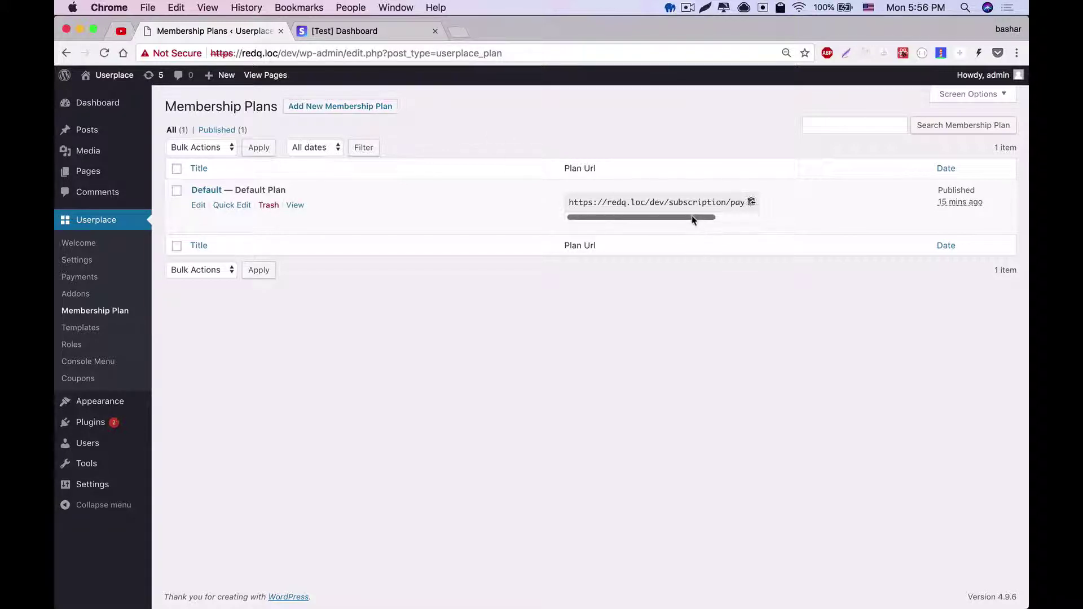
drag(702, 218, 613, 220)
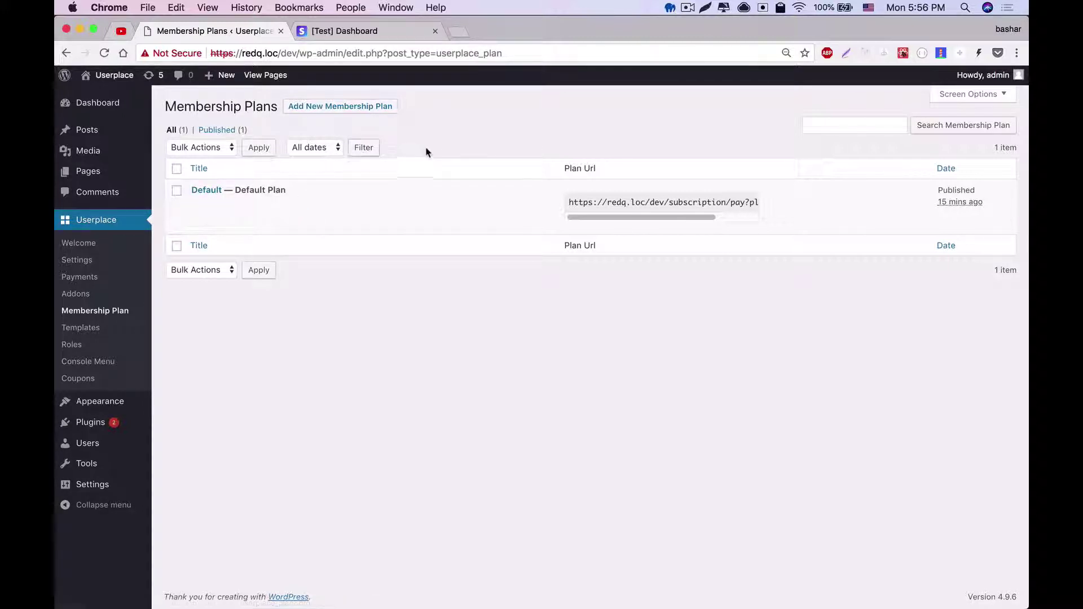
Step: Start a new membership plan and look over the empty Add New Membership Plan form
click(341, 107)
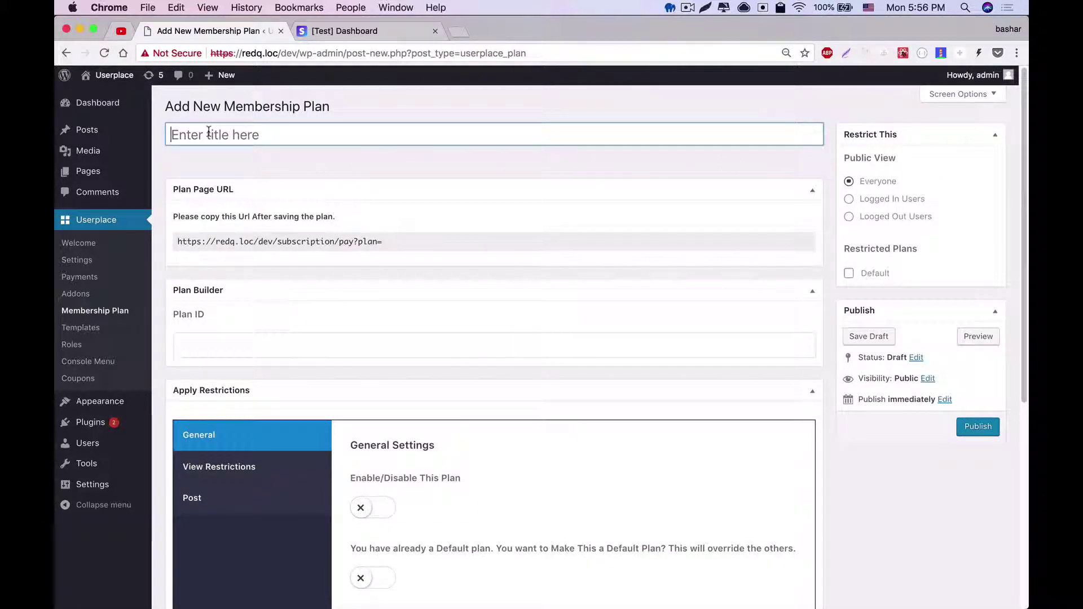
click(324, 137)
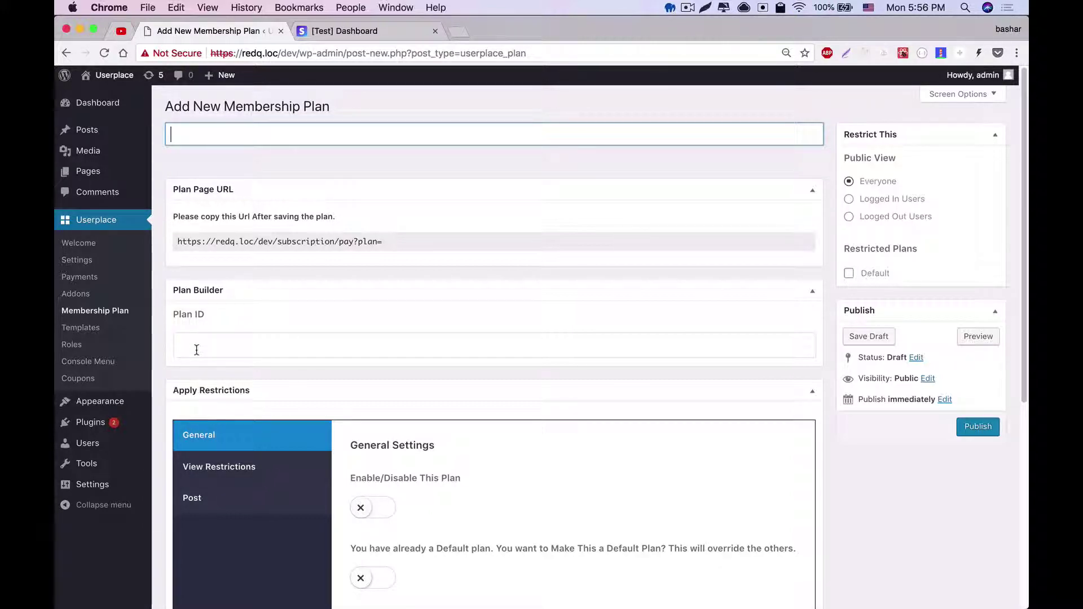
click(198, 347)
scroll(513, 313, down, 6)
scroll(513, 313, up, 6)
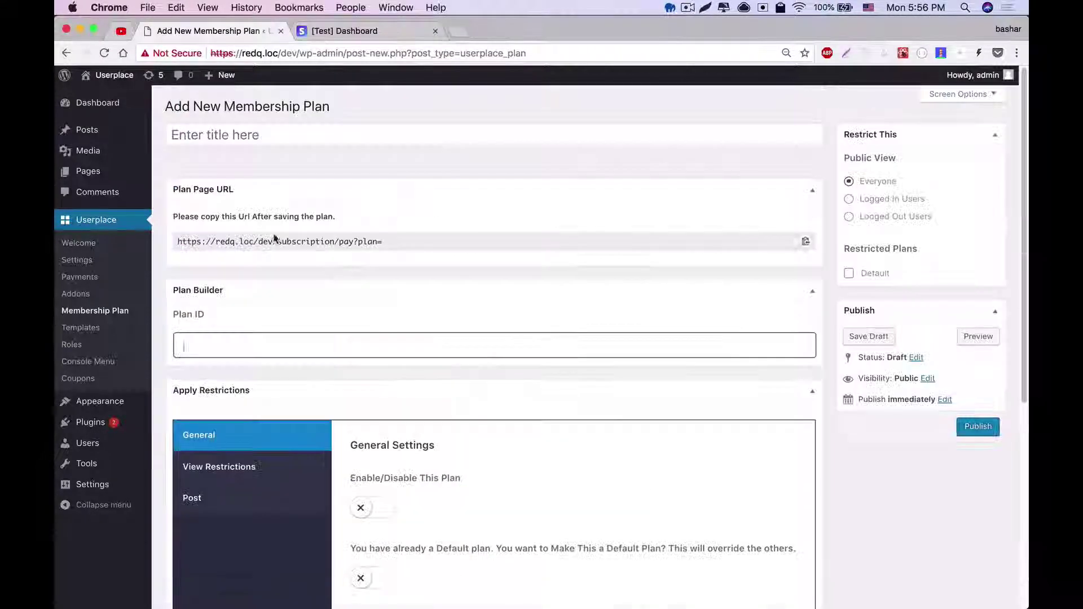
scroll(513, 313, down, 6)
scroll(514, 313, up, 1)
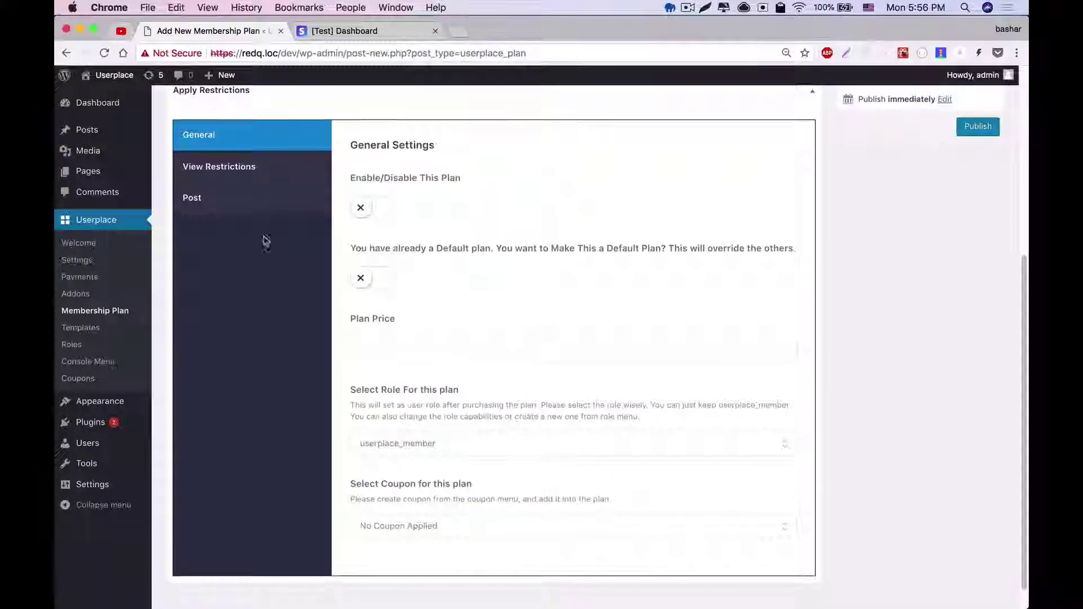
scroll(262, 230, up, 5)
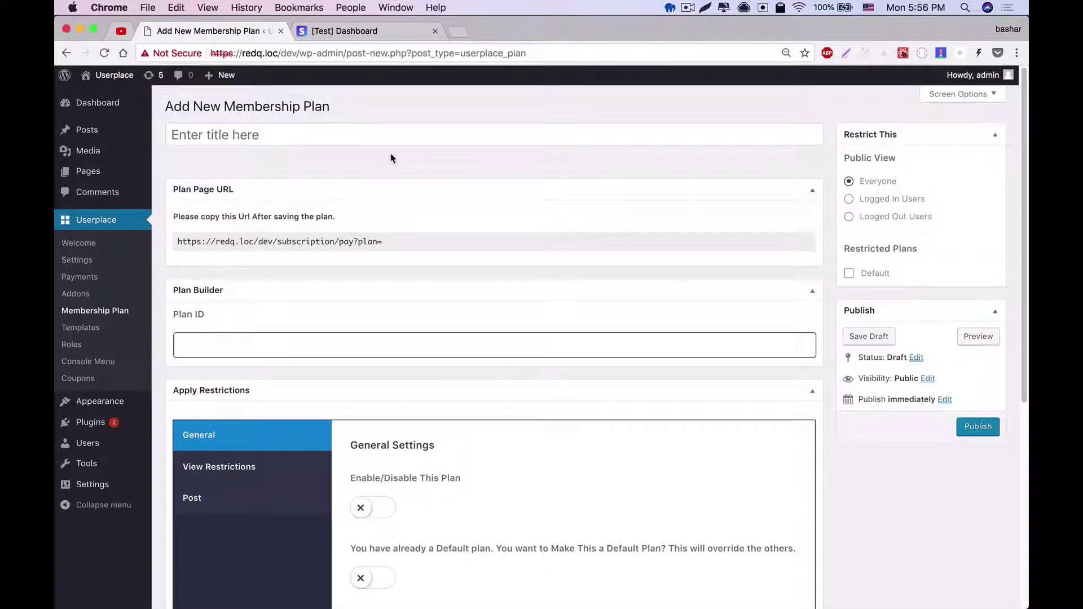
Step: Title the plan 'Demo Plan' and move into the Plan ID field so the draft autosaves
click(423, 138)
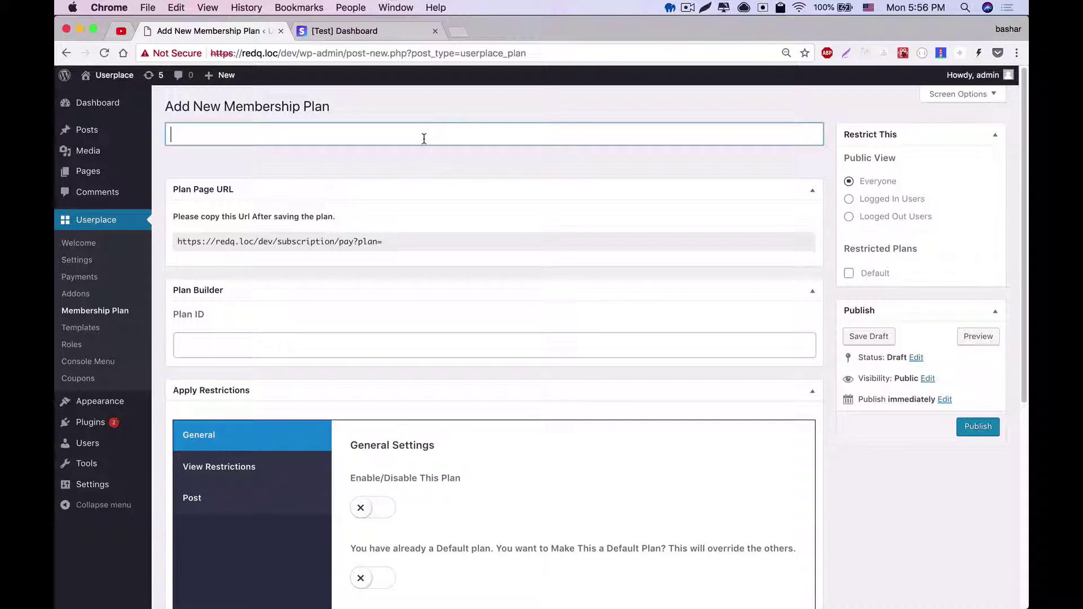
text(Demo Plan)
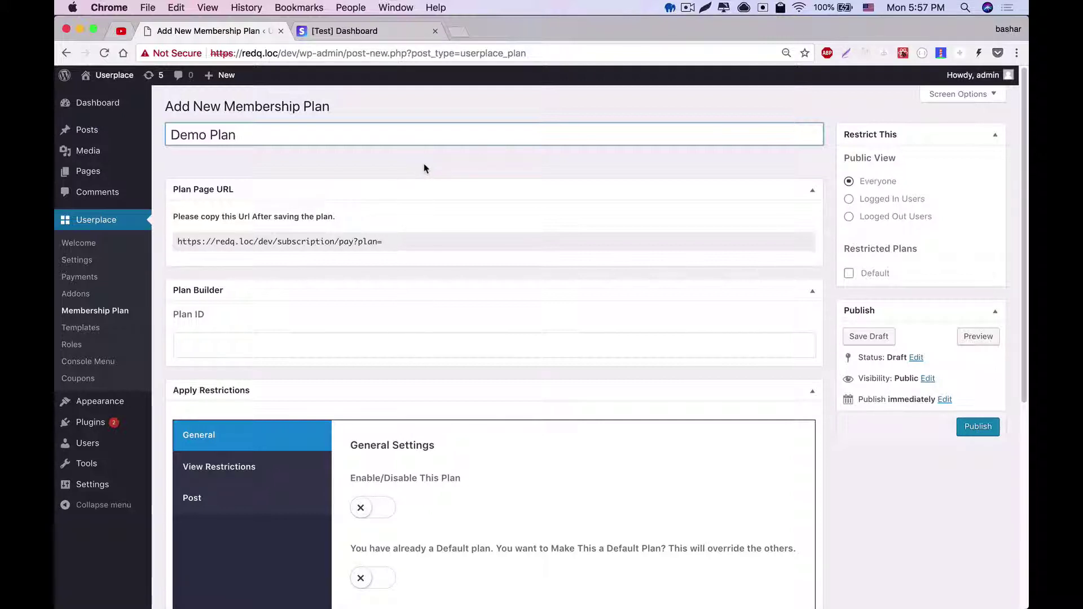
click(276, 348)
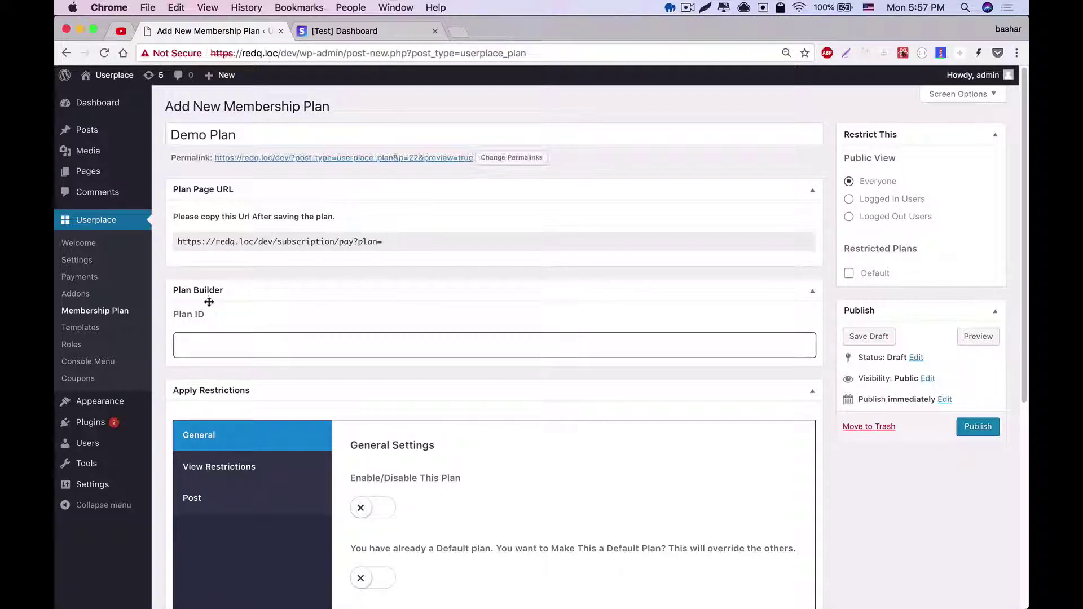
click(163, 248)
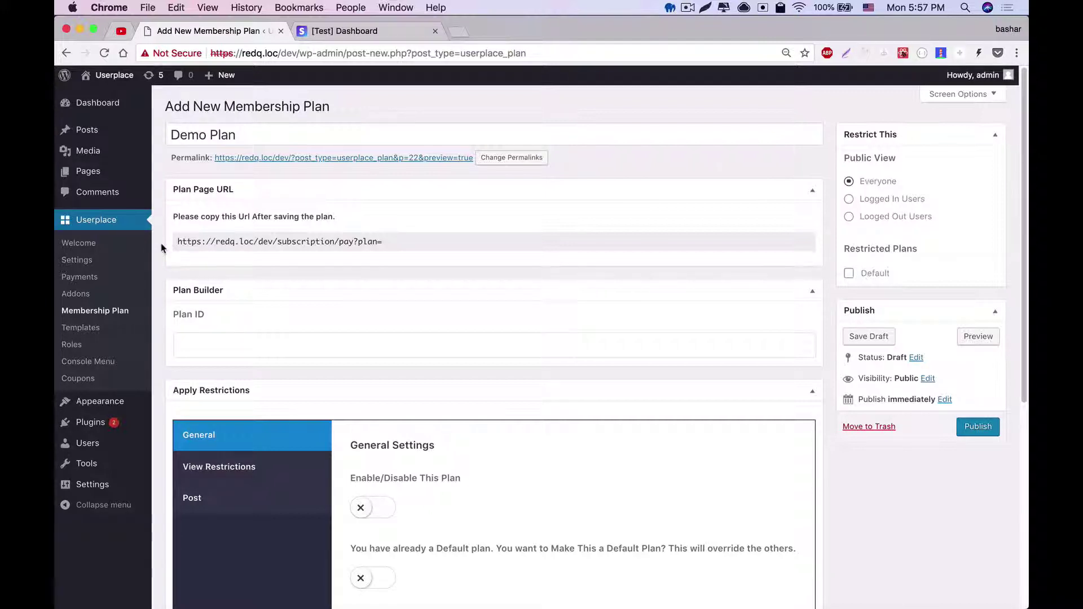
click(186, 345)
Step: In Stripe Billing > Products, create a new product named 'Demo Product'
click(361, 35)
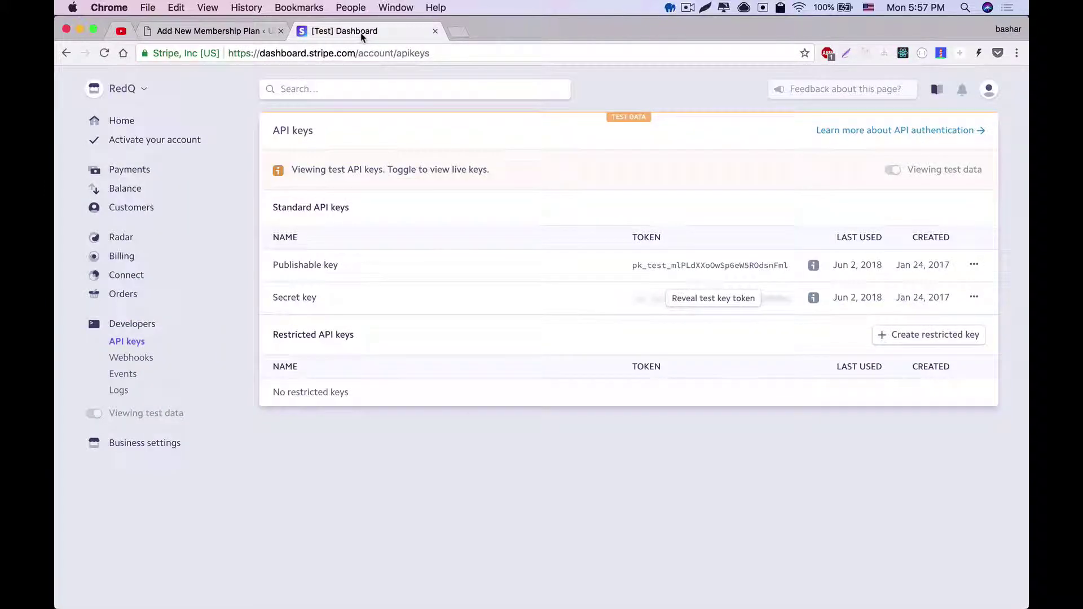
click(128, 256)
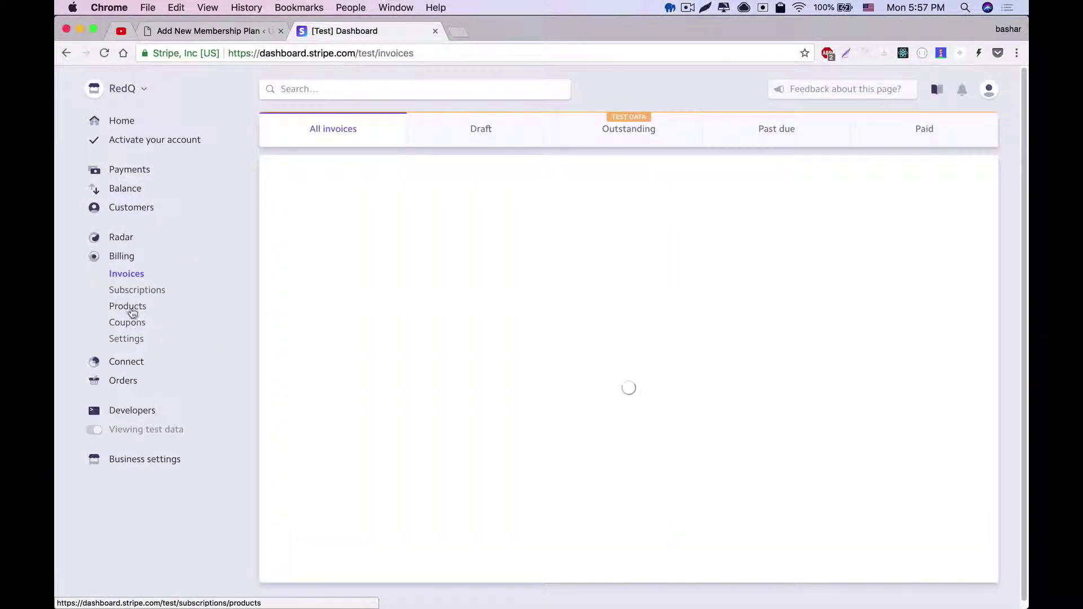
click(127, 305)
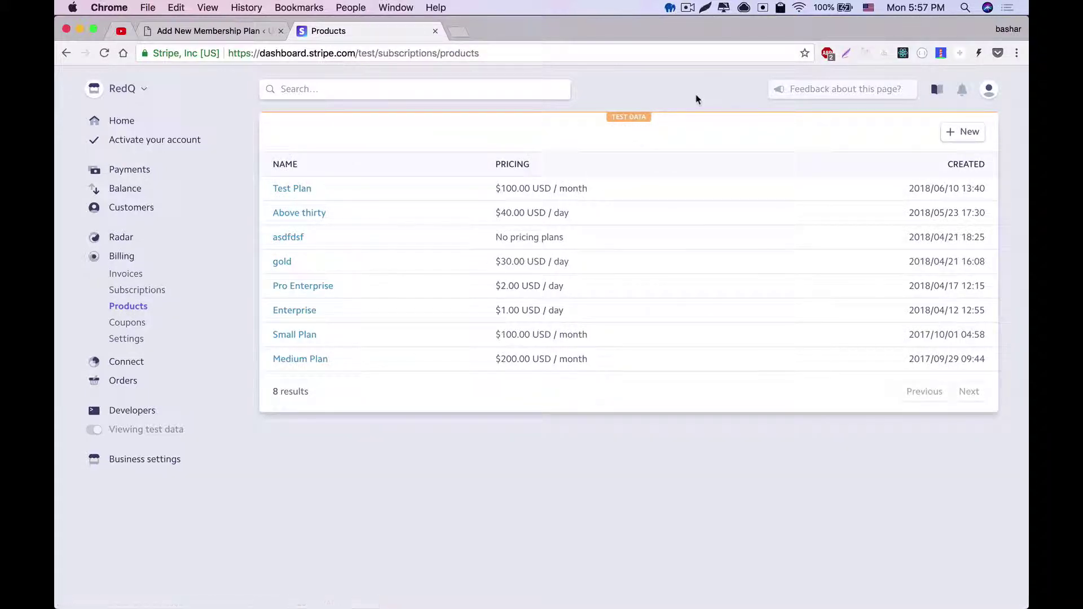
click(981, 131)
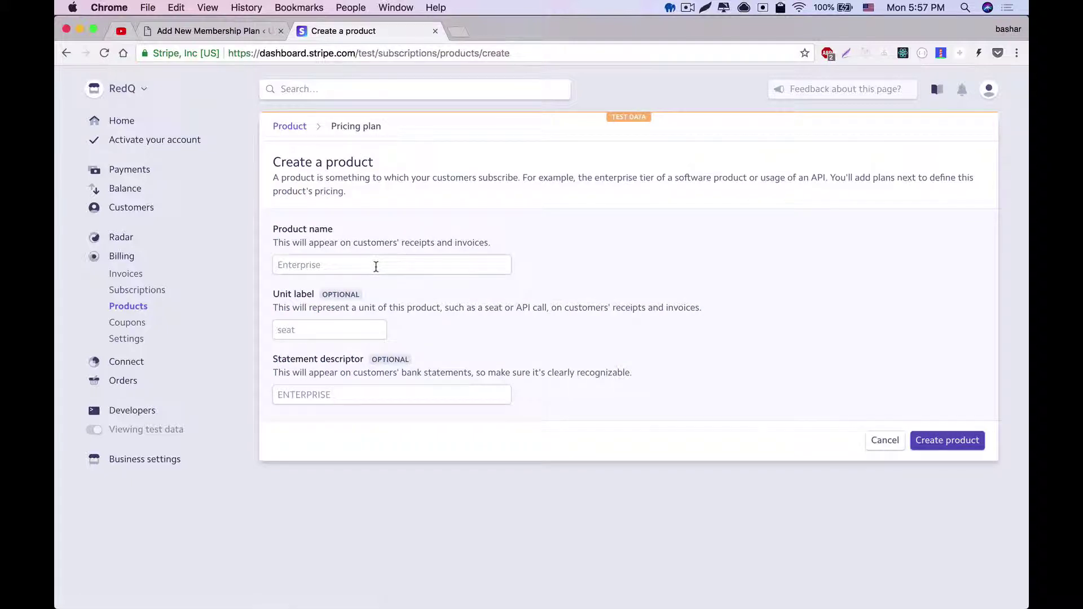
click(373, 267)
text(Demo Product)
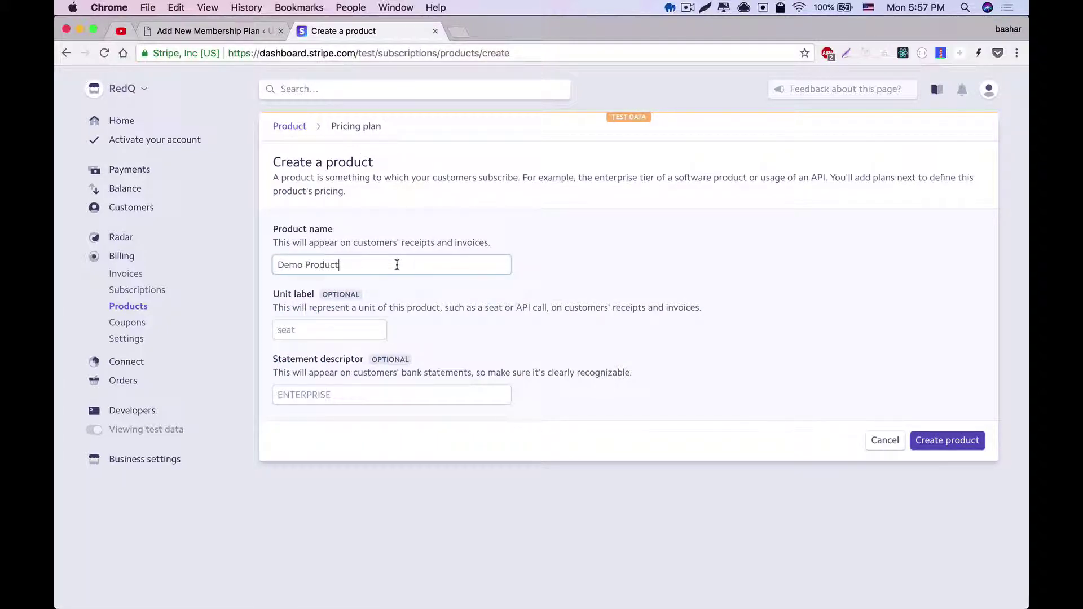
click(346, 389)
click(950, 442)
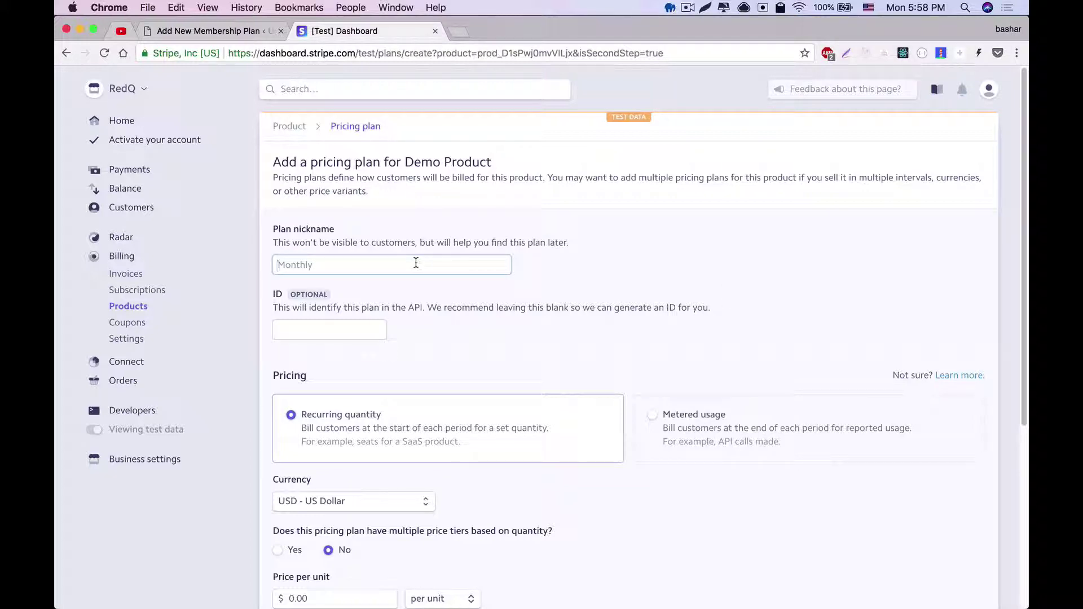
Step: Add a Demo Product pricing plan at 200 per unit, billed Yearly
text(Yearly)
scroll(623, 301, down, 5)
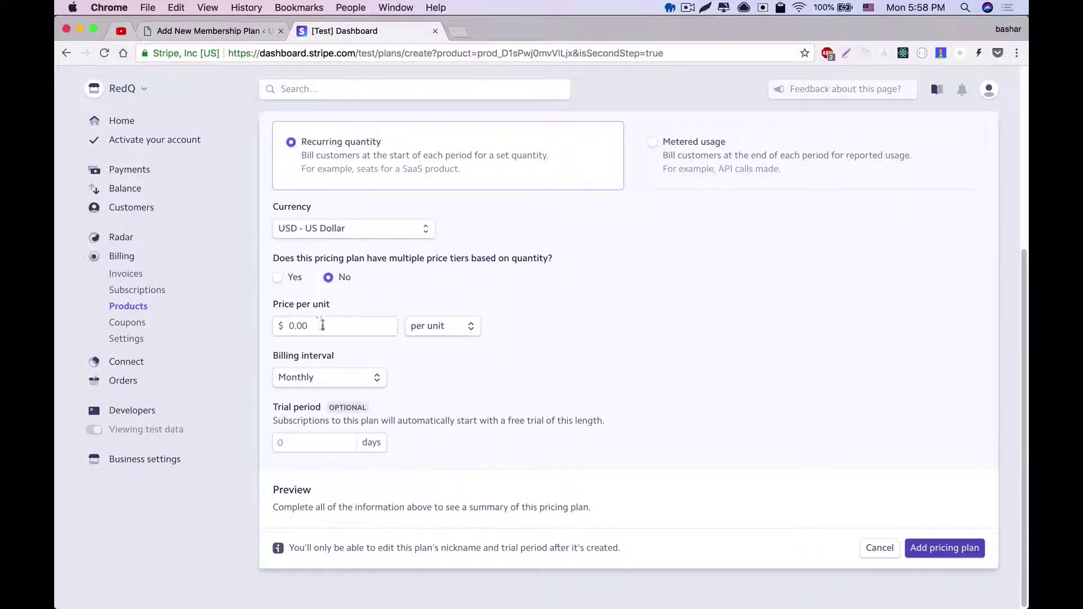
double_click(317, 330)
text(200)
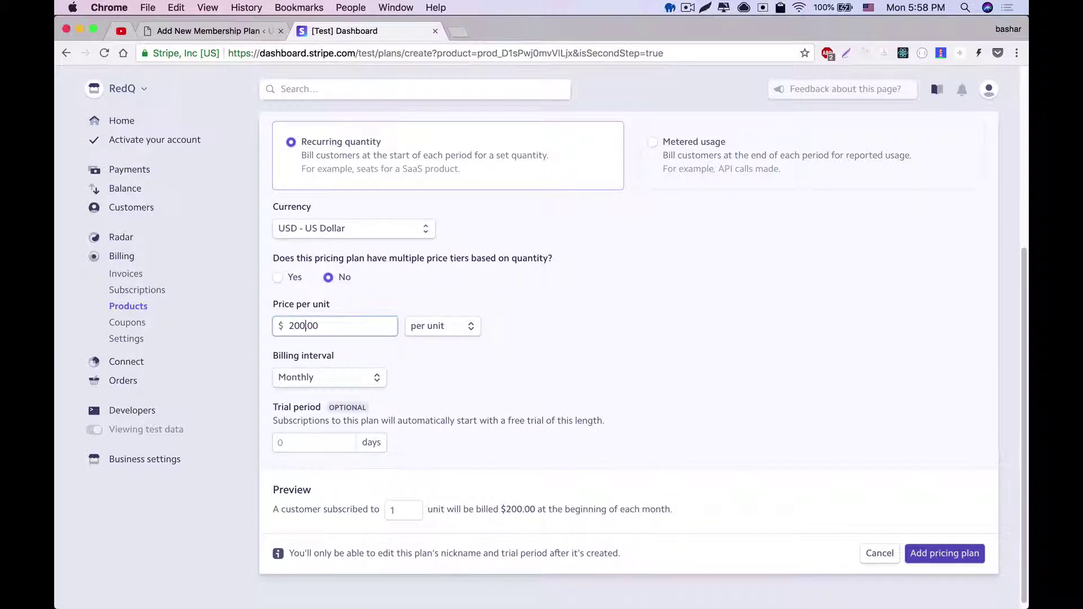
click(377, 377)
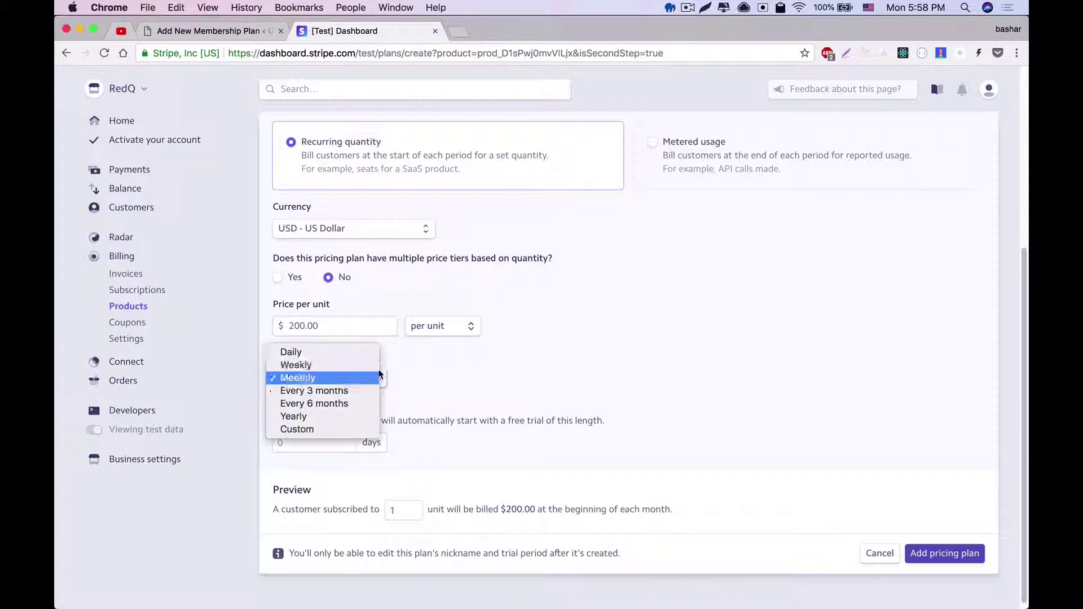
key(Return)
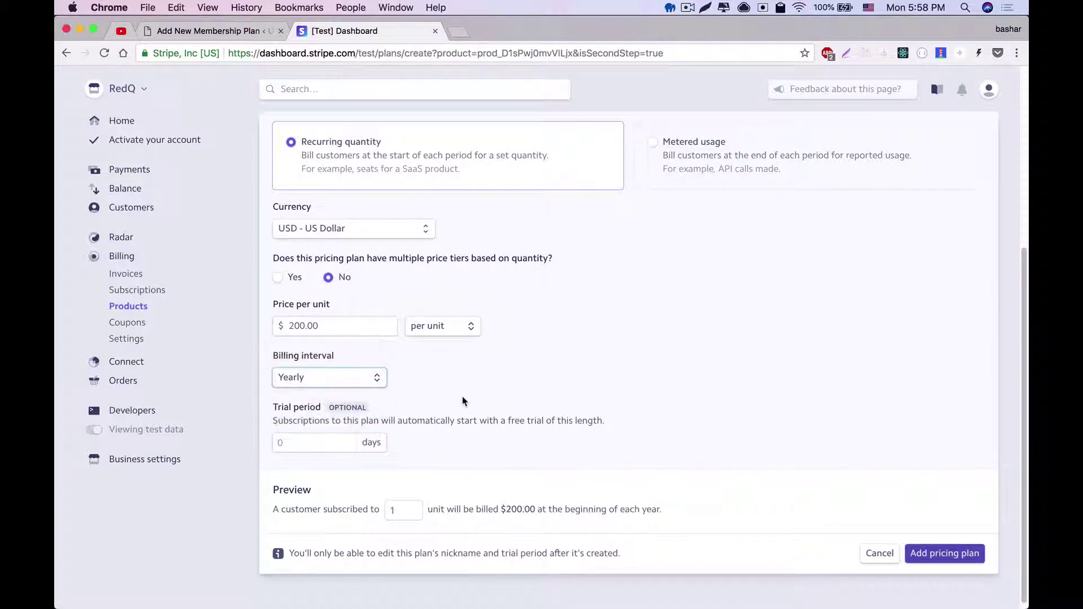
scroll(493, 393, down, 1)
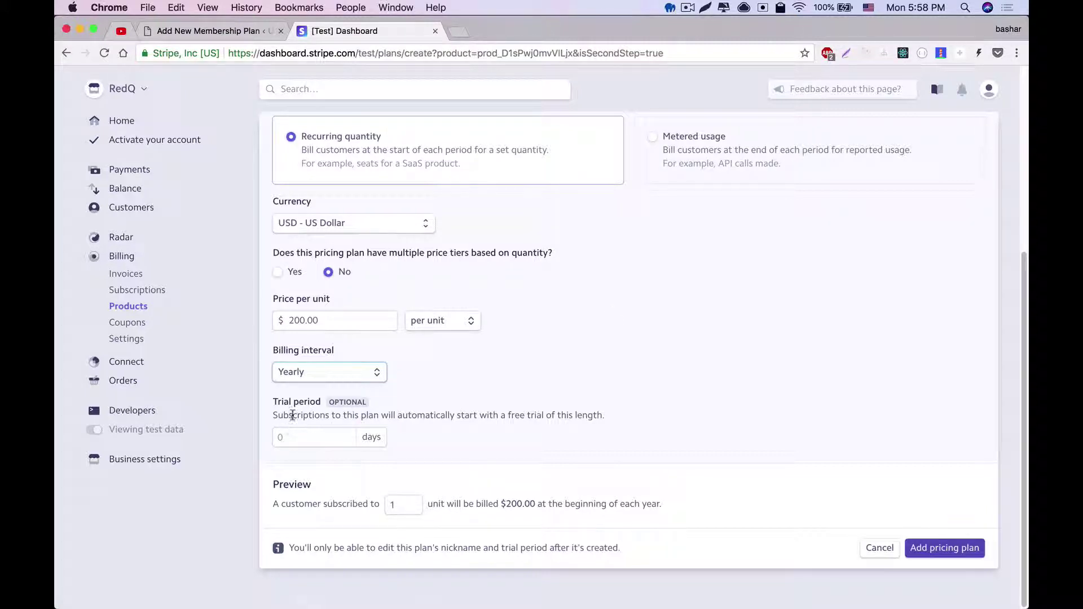
scroll(709, 339, up, 5)
scroll(709, 340, down, 5)
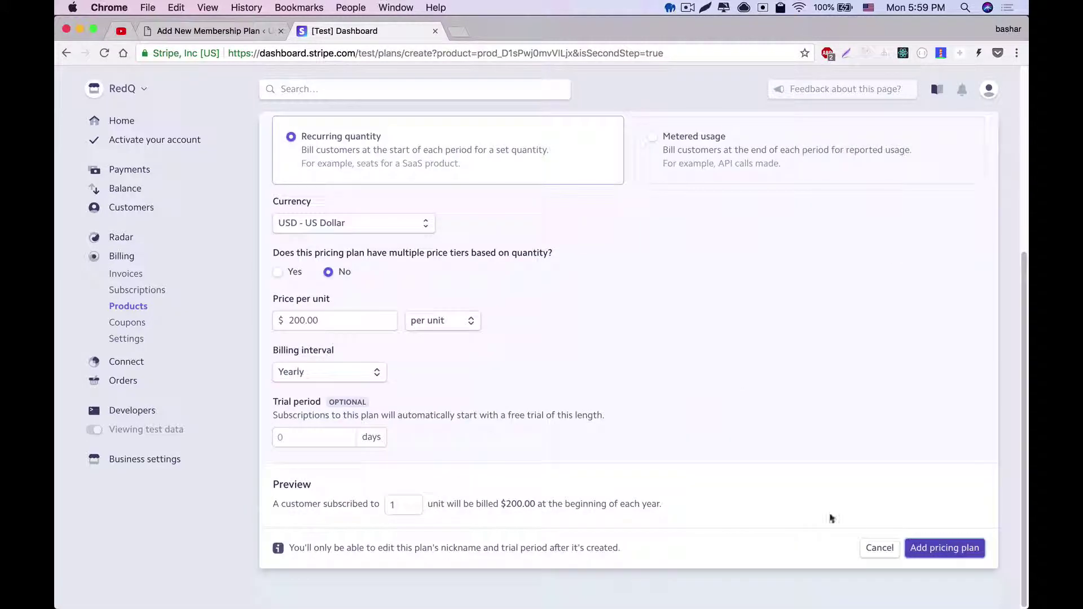
click(940, 549)
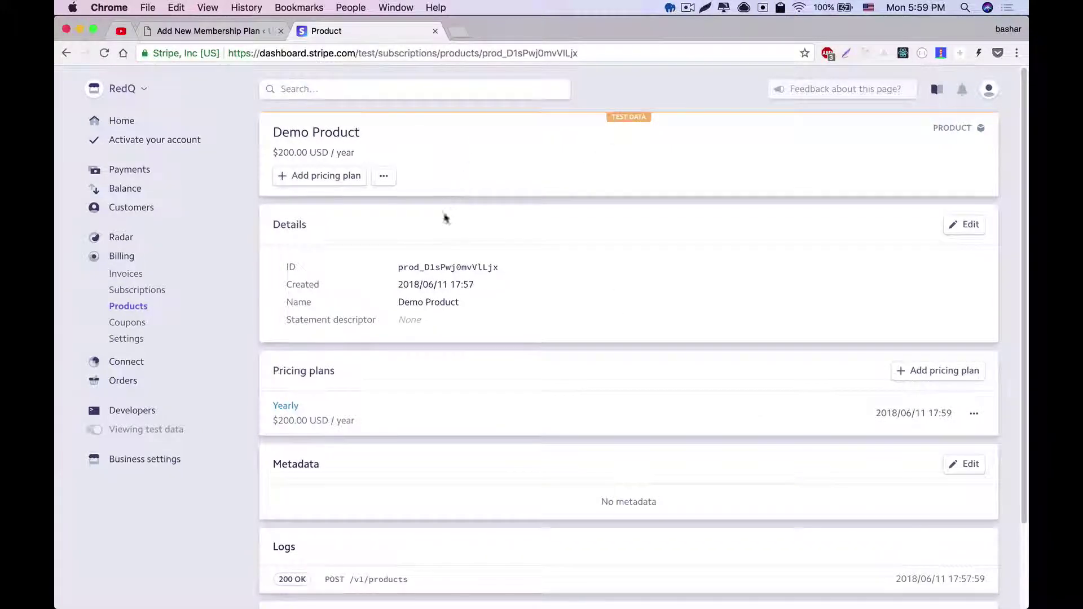
Step: Open the Yearly pricing plan's detail page and select its plan ID value
scroll(401, 235, down, 1)
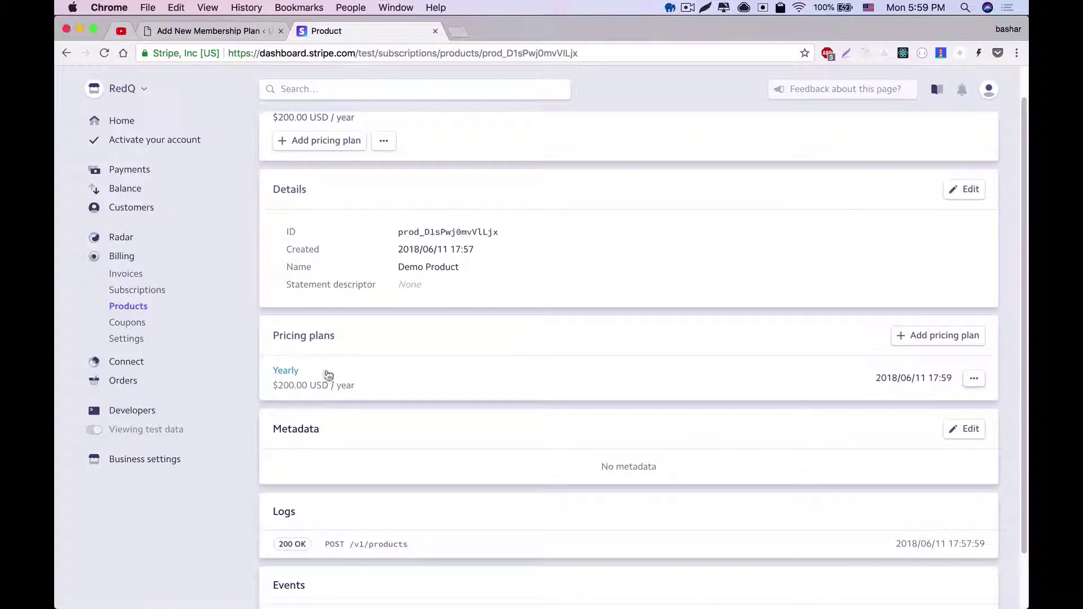
click(317, 370)
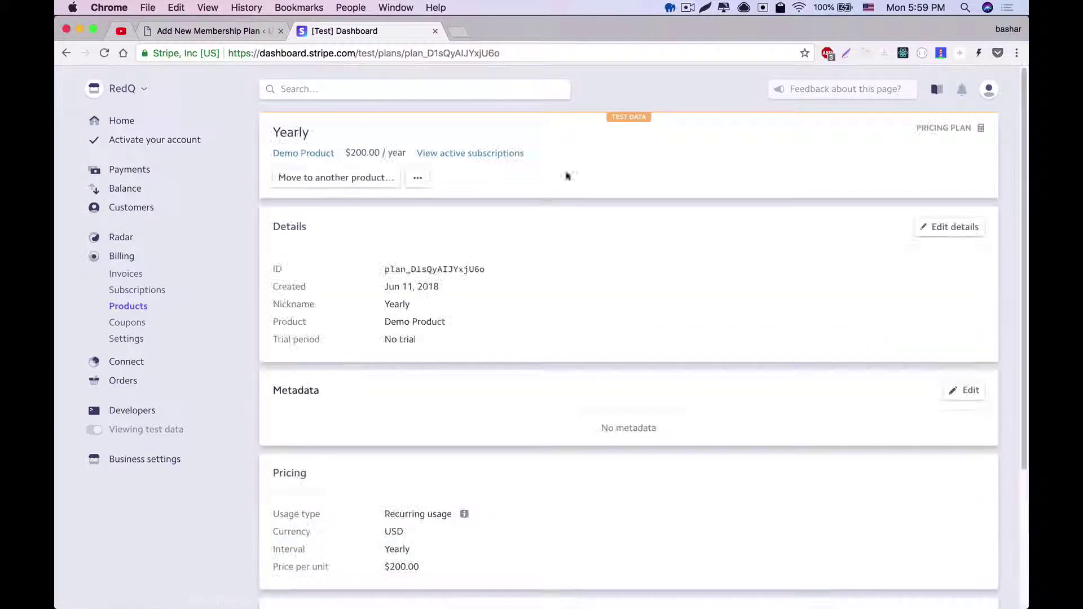
drag(271, 269, 511, 278)
click(511, 277)
double_click(447, 268)
key(super+c)
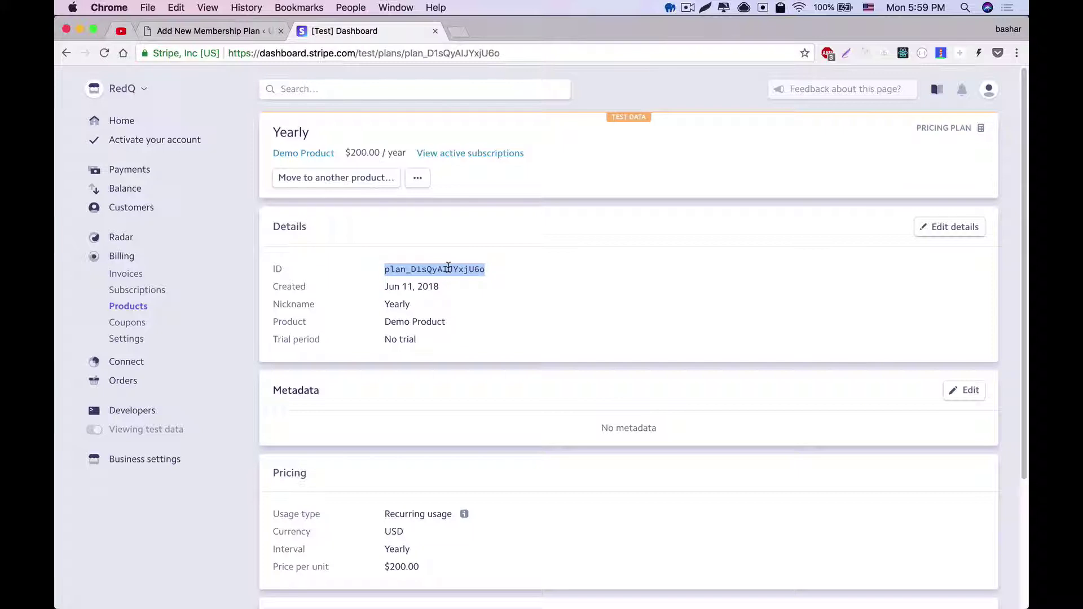
Step: Paste the Stripe plan ID into Demo Plan's Plan ID field and publish the plan
click(209, 31)
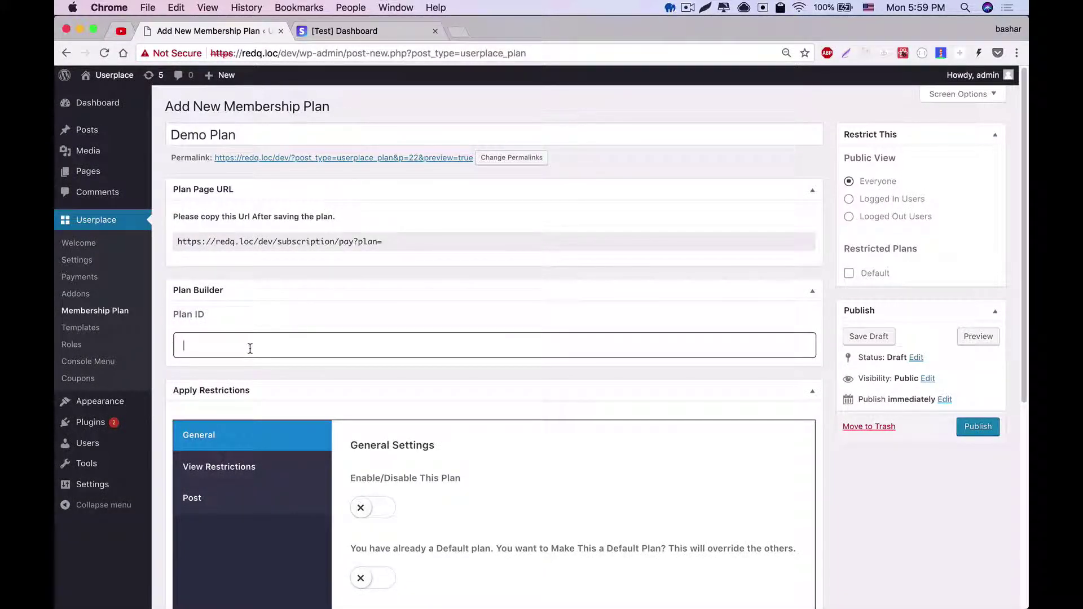
key(super+v)
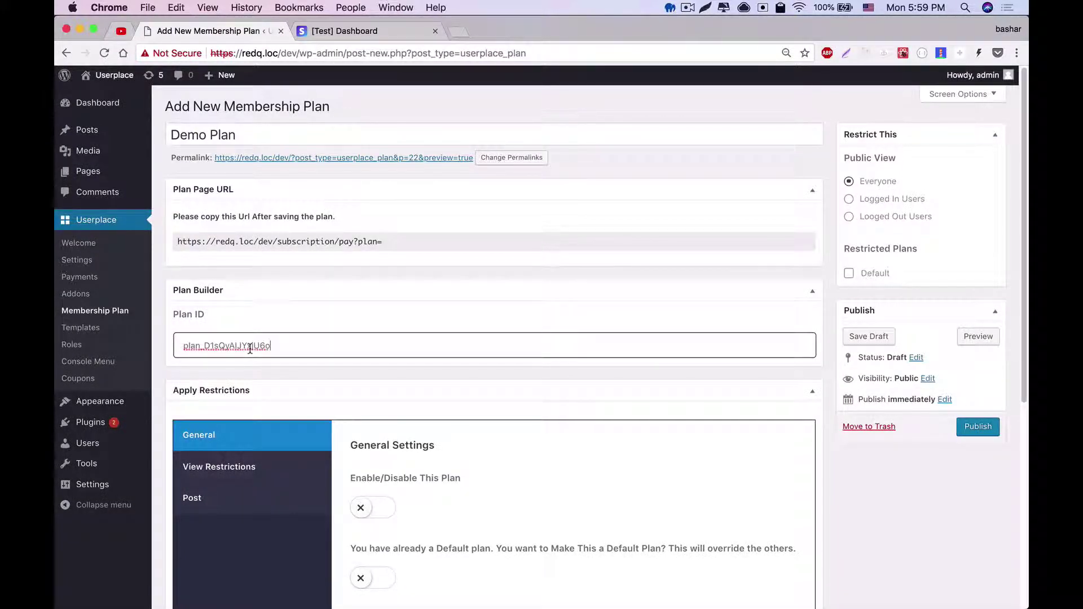
click(825, 225)
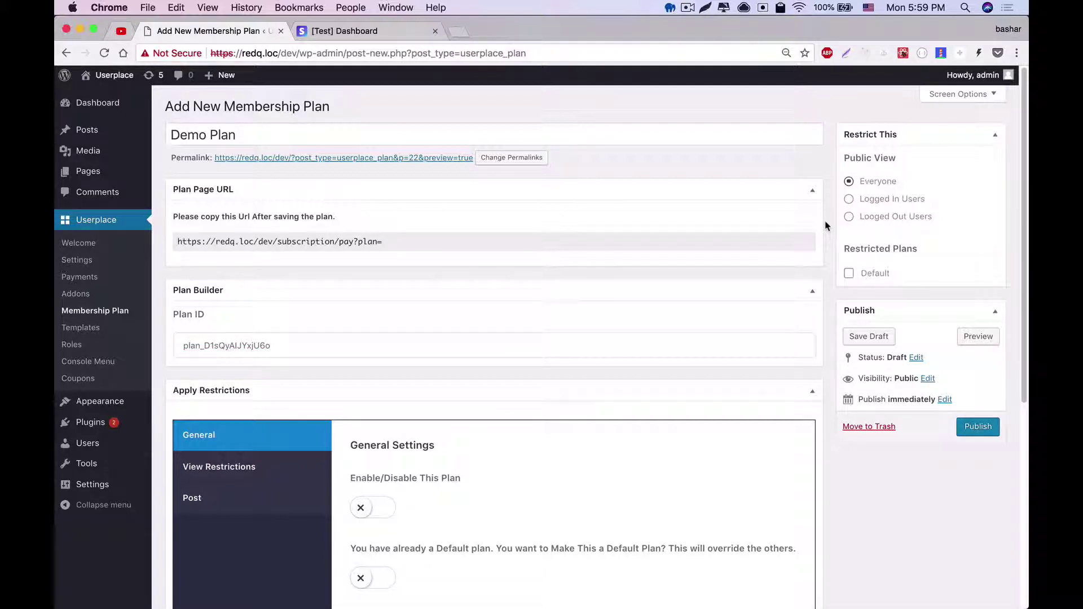
scroll(902, 338, down, 2)
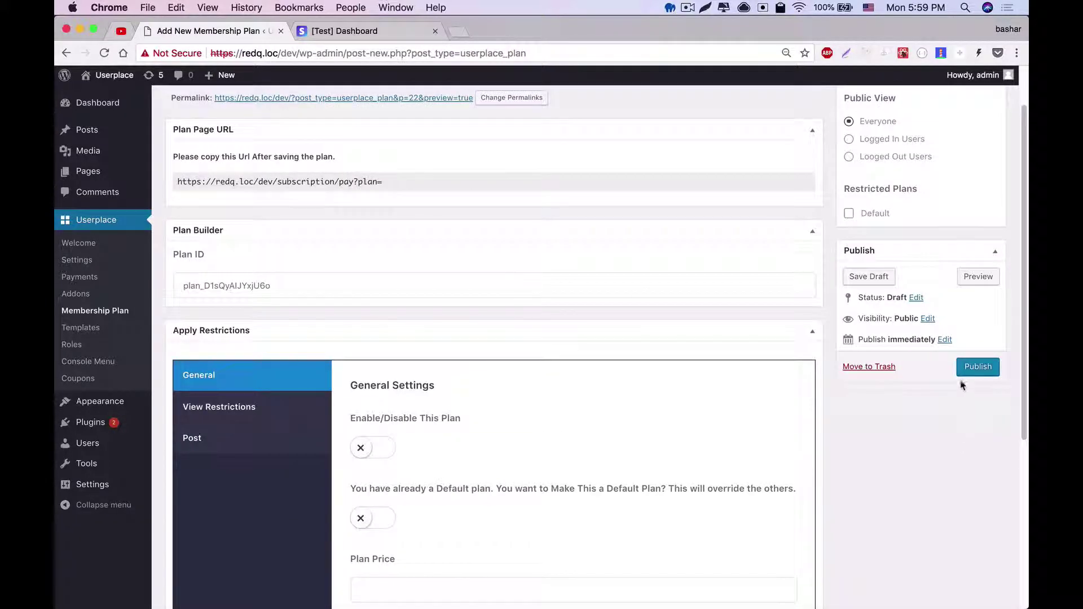
click(975, 371)
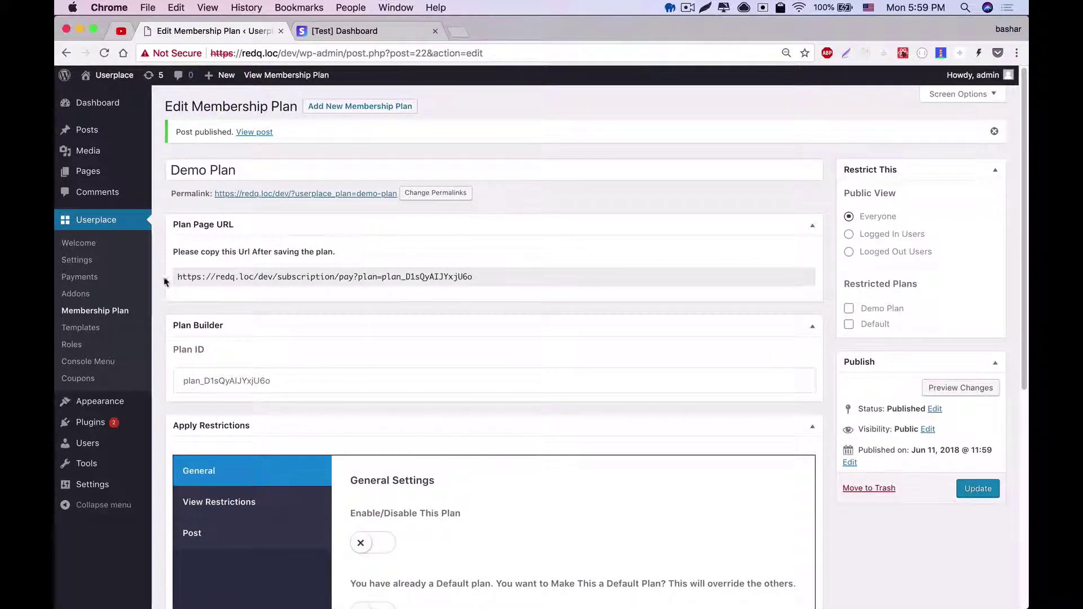
Step: Test the plan's pay page URL in a new tab, then close the not-found page
click(806, 278)
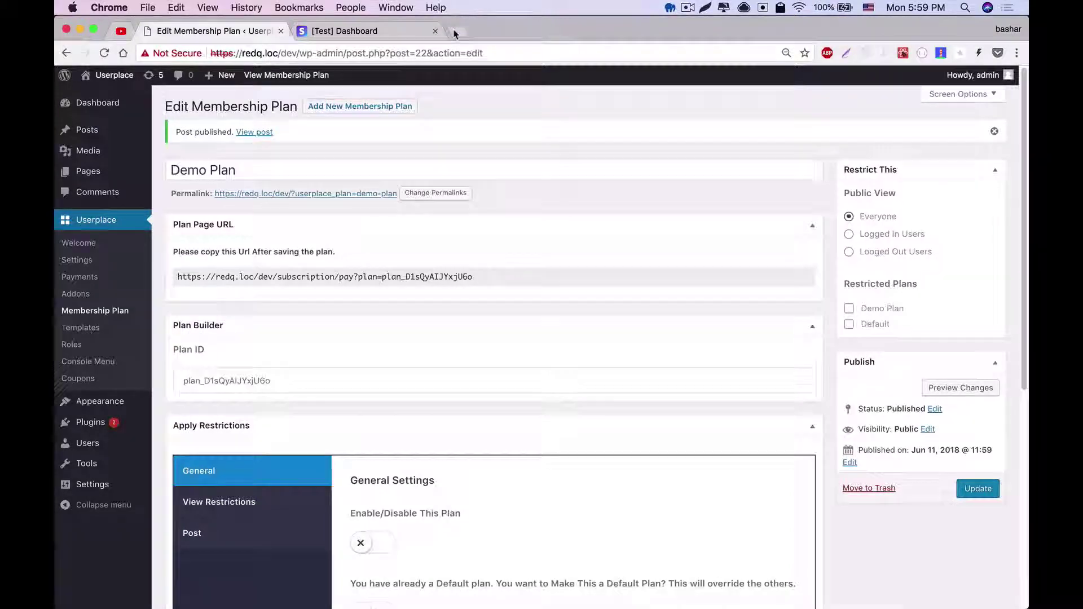
key(super+t)
key(super+v)
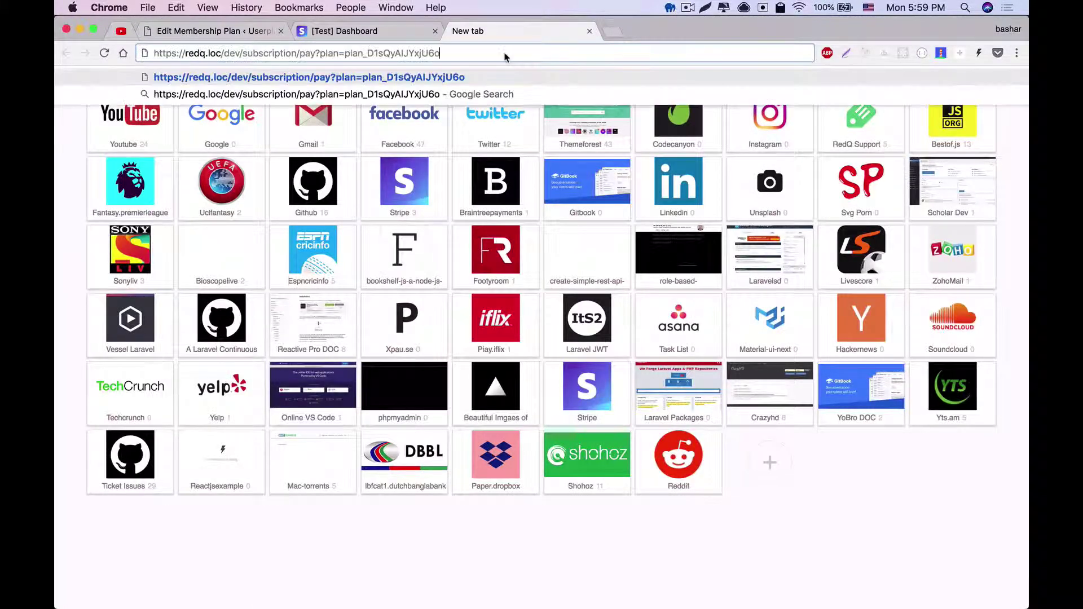
key(Return)
key(super+w)
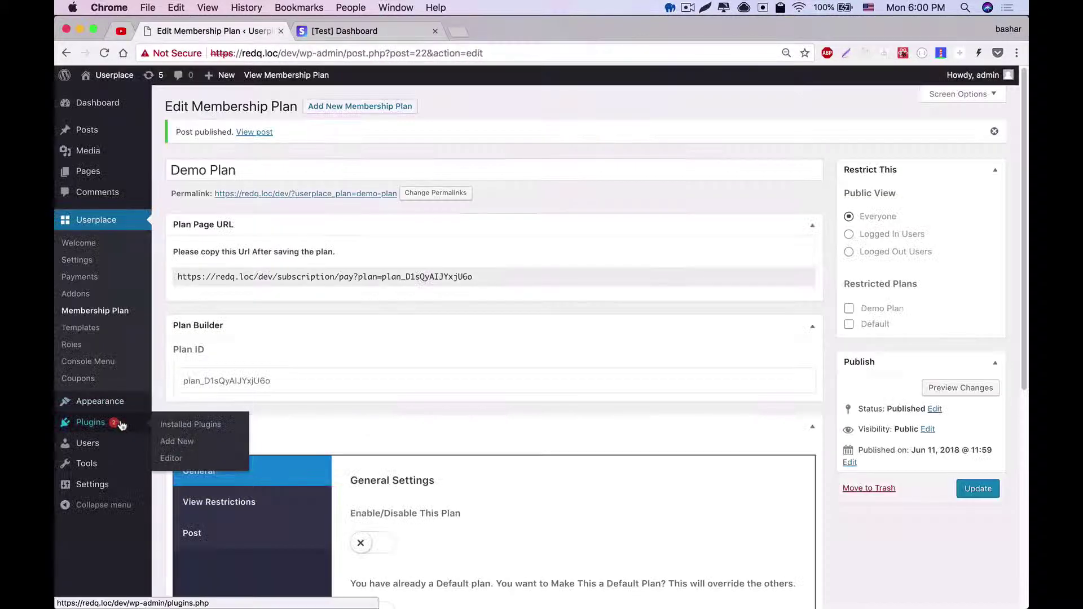
Step: Set WordPress permalinks to the Post name structure and save
mouse_move(80, 483)
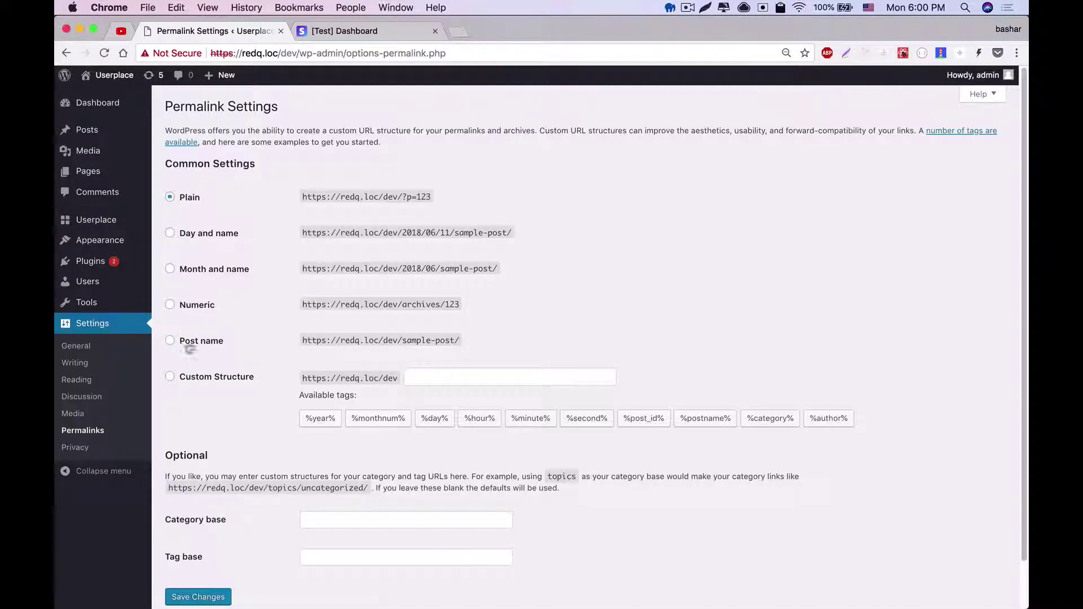
click(186, 341)
click(219, 596)
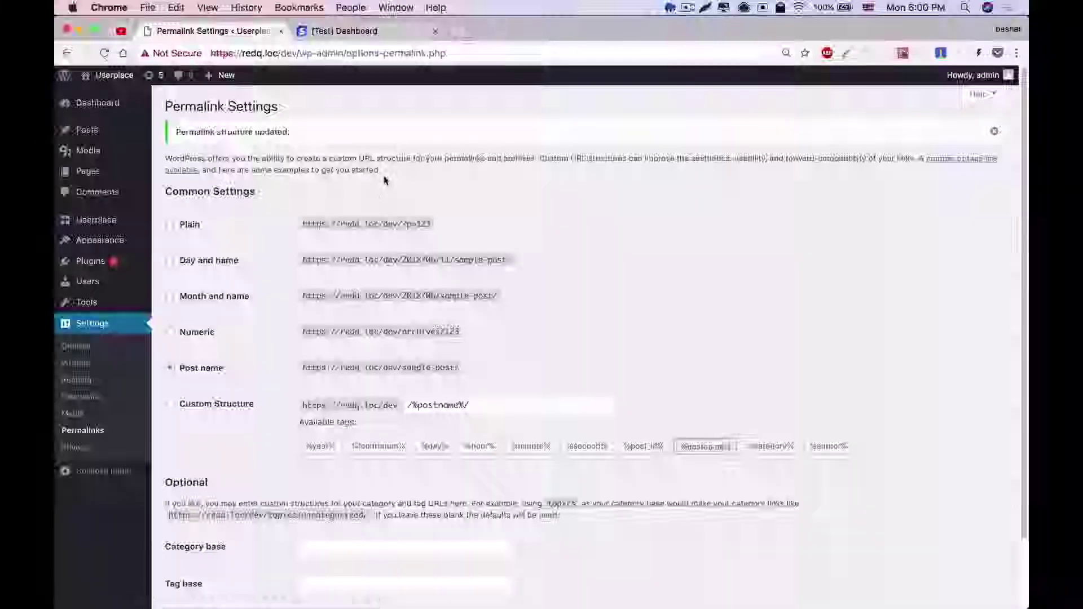
Step: Load the Demo Plan pay page in a new tab and test BUY THIS PLAN's Stripe checkout
key(super+t)
key(super+v)
key(Return)
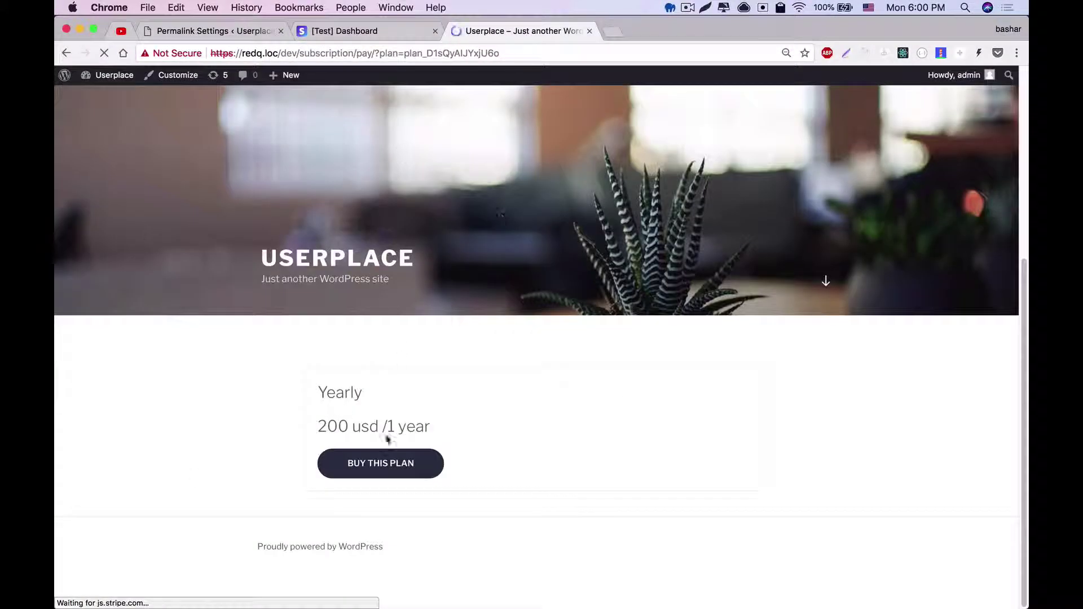
click(383, 464)
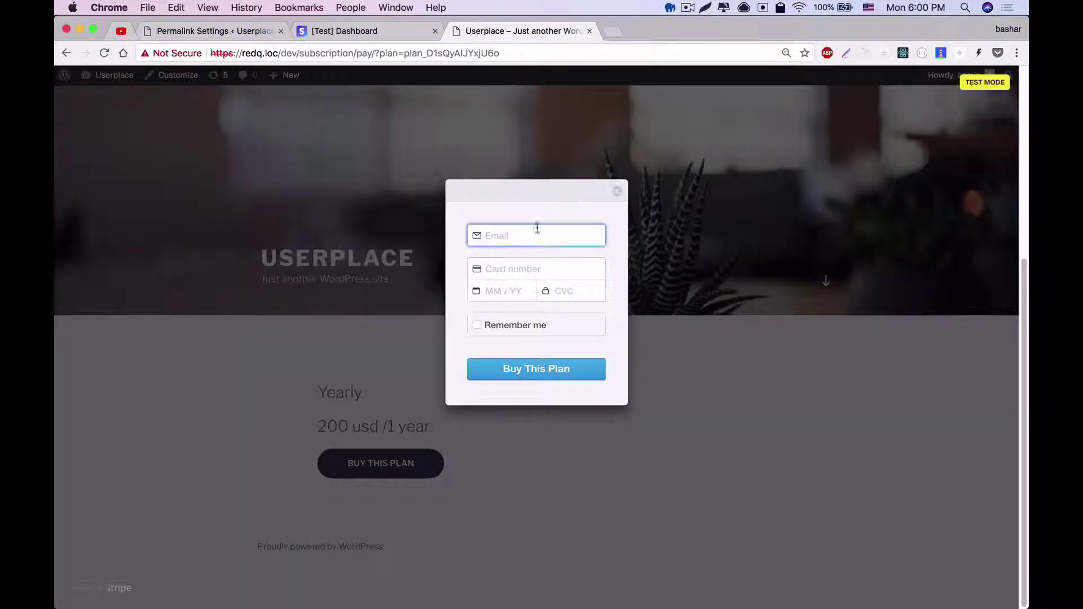
click(617, 192)
key(super+2)
Step: Reopen Demo Plan, turn Enable/Disable on and set Plan Price to 200
mouse_move(113, 227)
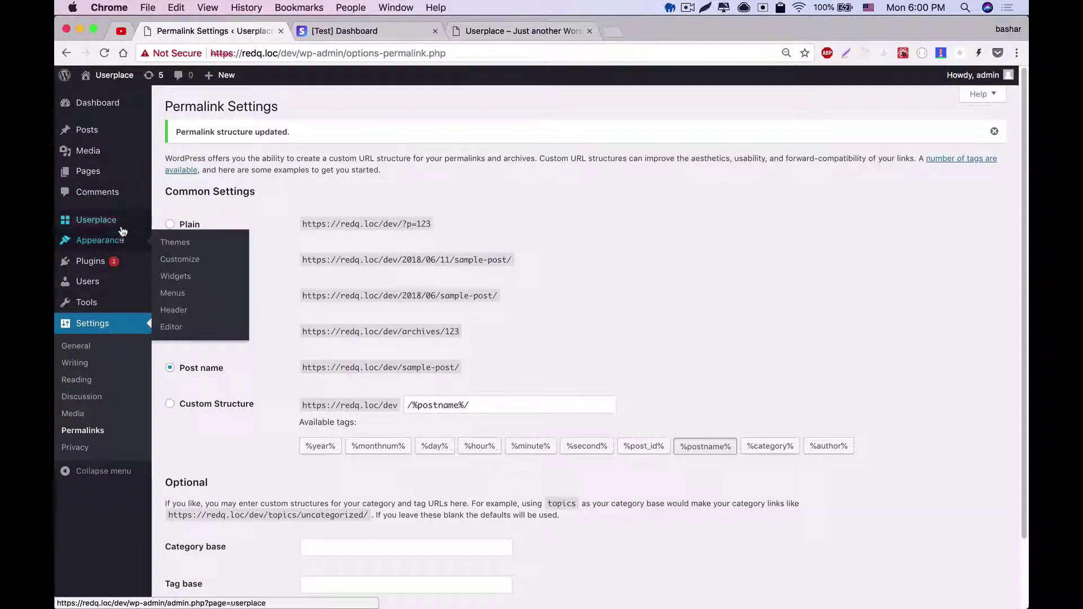
click(206, 290)
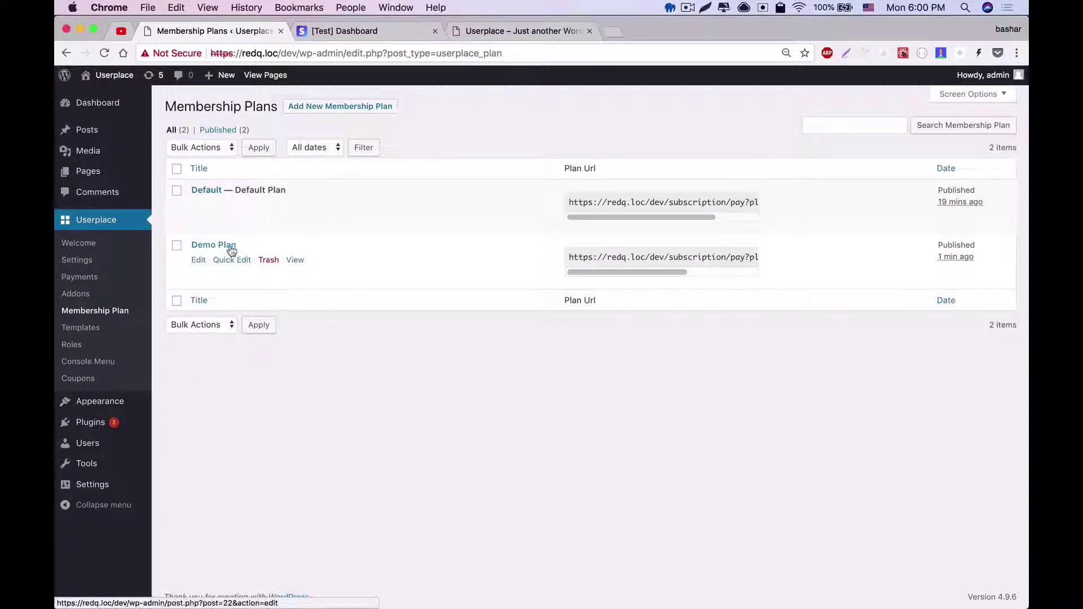
click(214, 245)
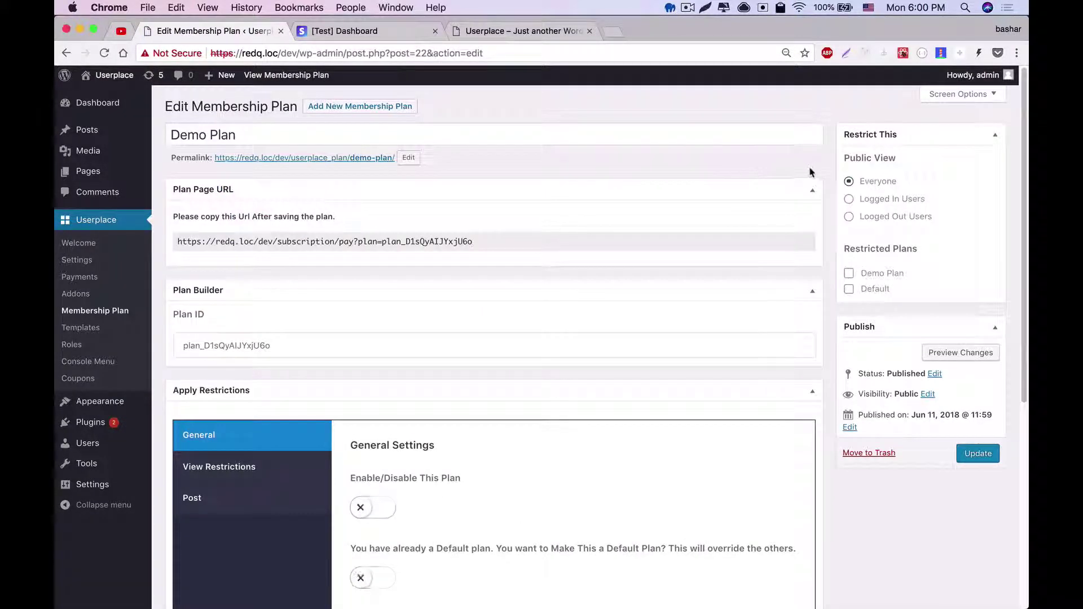
scroll(827, 181, down, 3)
scroll(826, 183, down, 4)
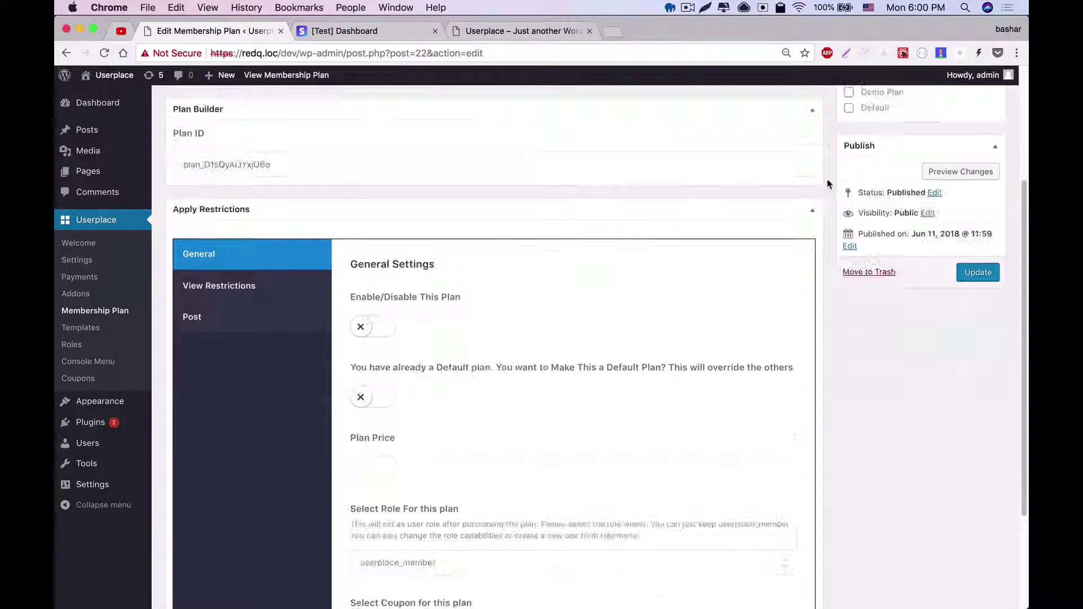
scroll(343, 183, down, 4)
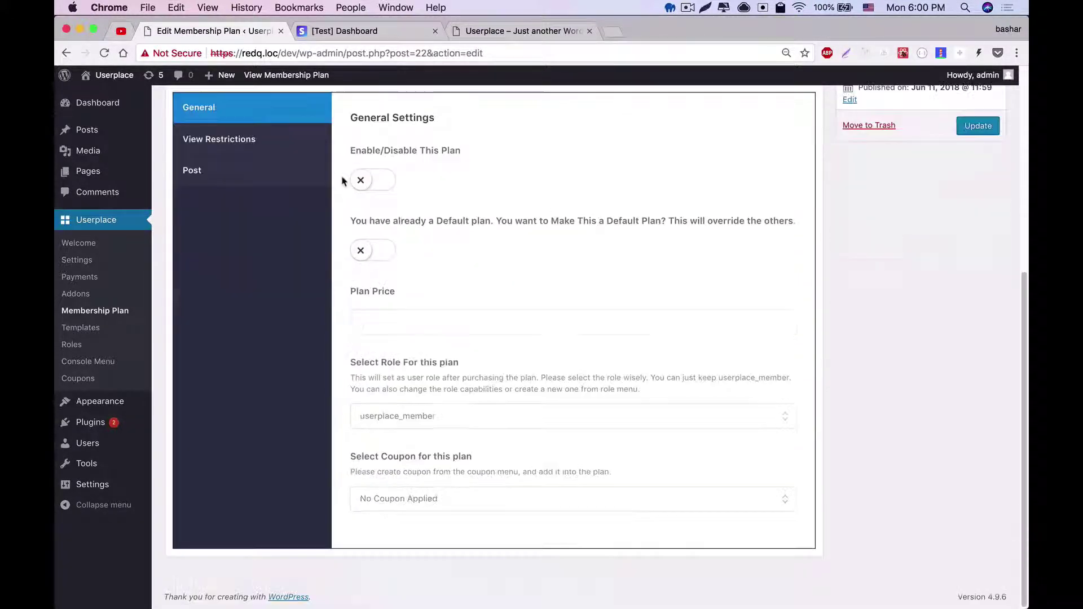
click(378, 186)
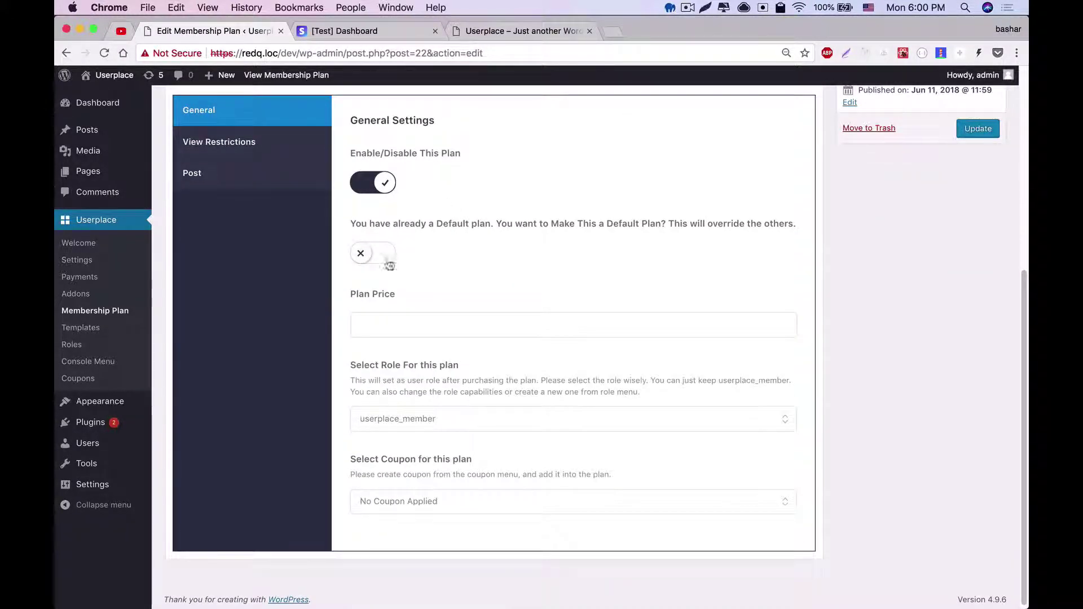
click(422, 332)
text(200)
click(875, 282)
Step: Check the userplace_member role setting and leave the plan with no coupon
scroll(858, 282, down, 1)
drag(461, 364, 351, 363)
click(497, 366)
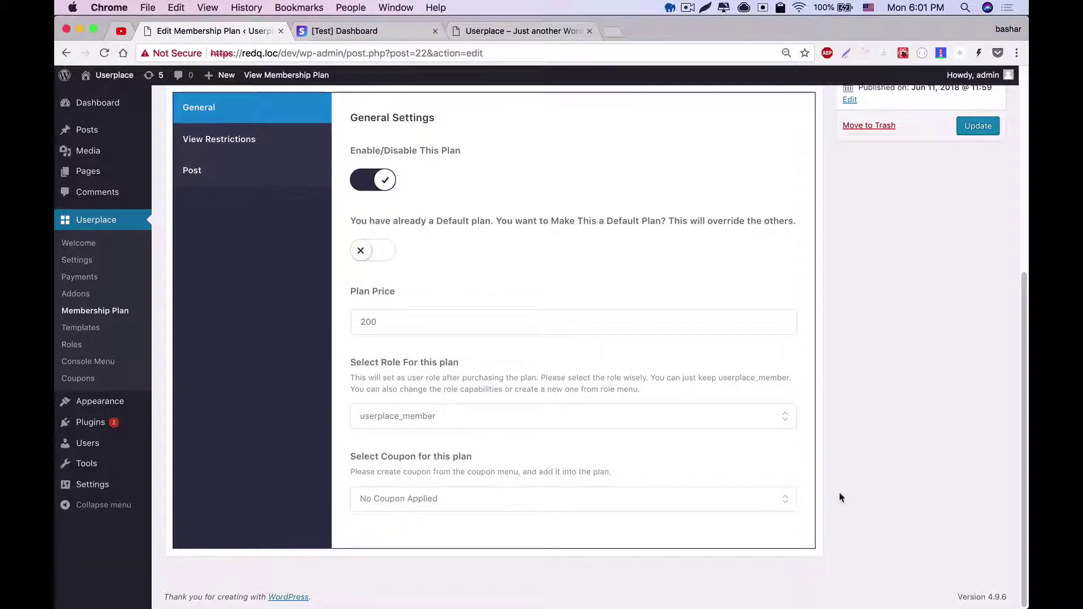
click(783, 500)
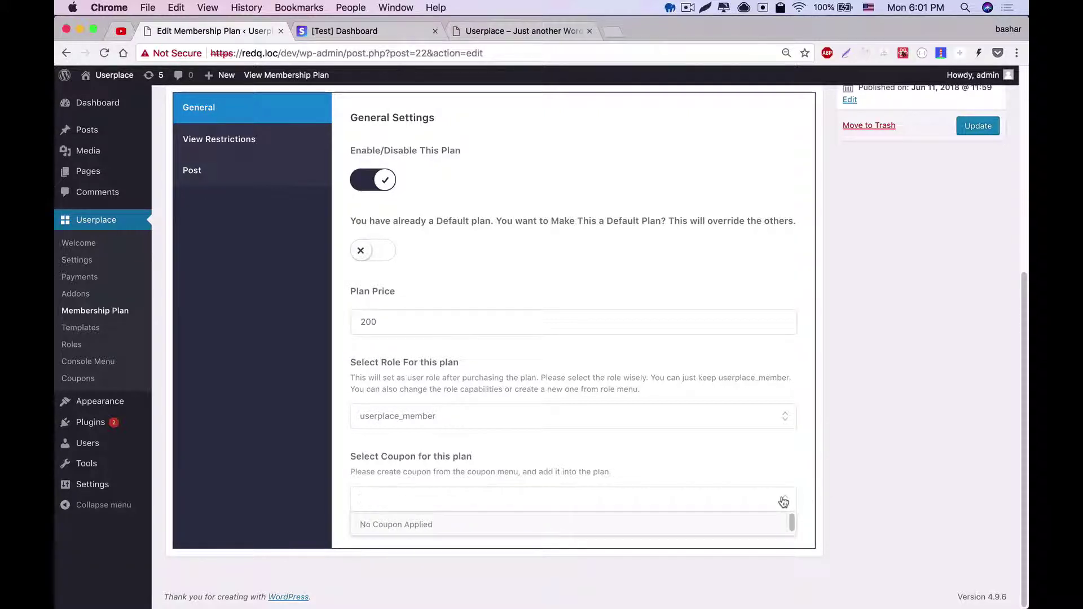
click(486, 460)
Step: In View Restrictions, choose Post under GLOBAL Post Restriction
scroll(571, 451, up, 3)
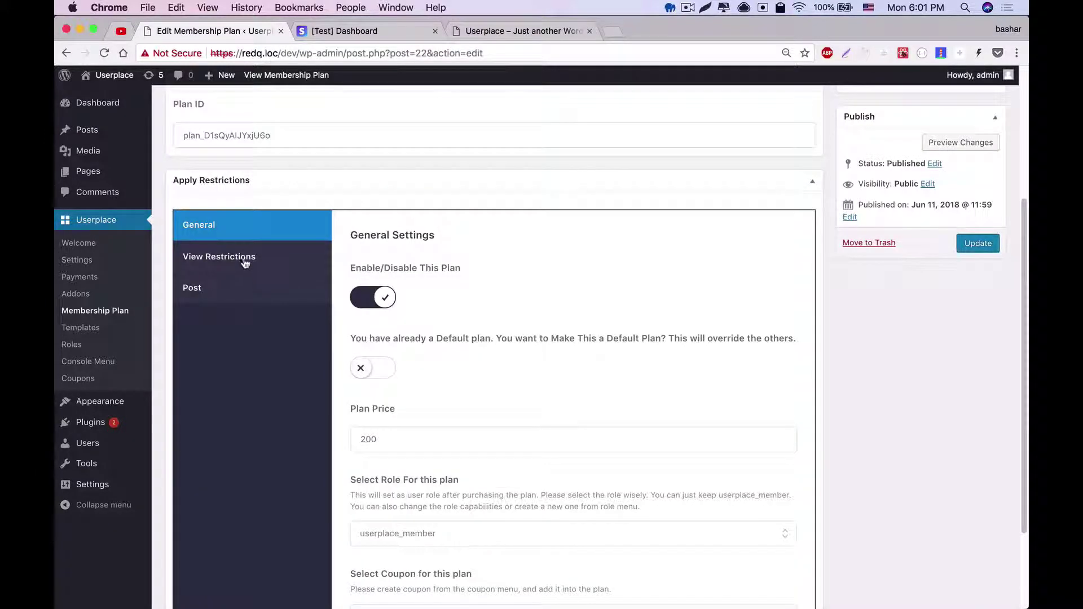
click(240, 257)
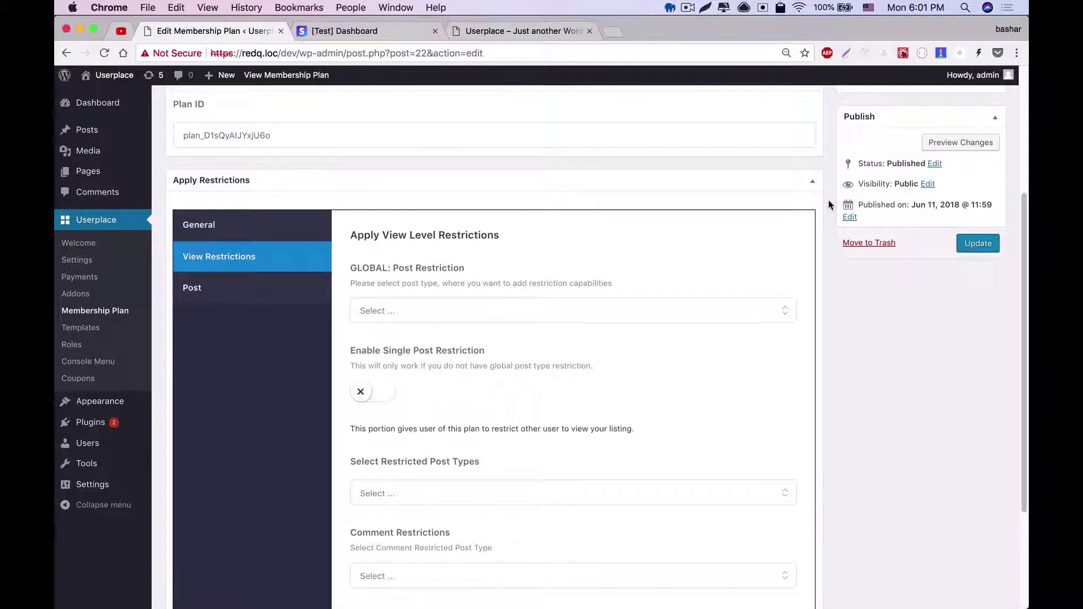
click(783, 311)
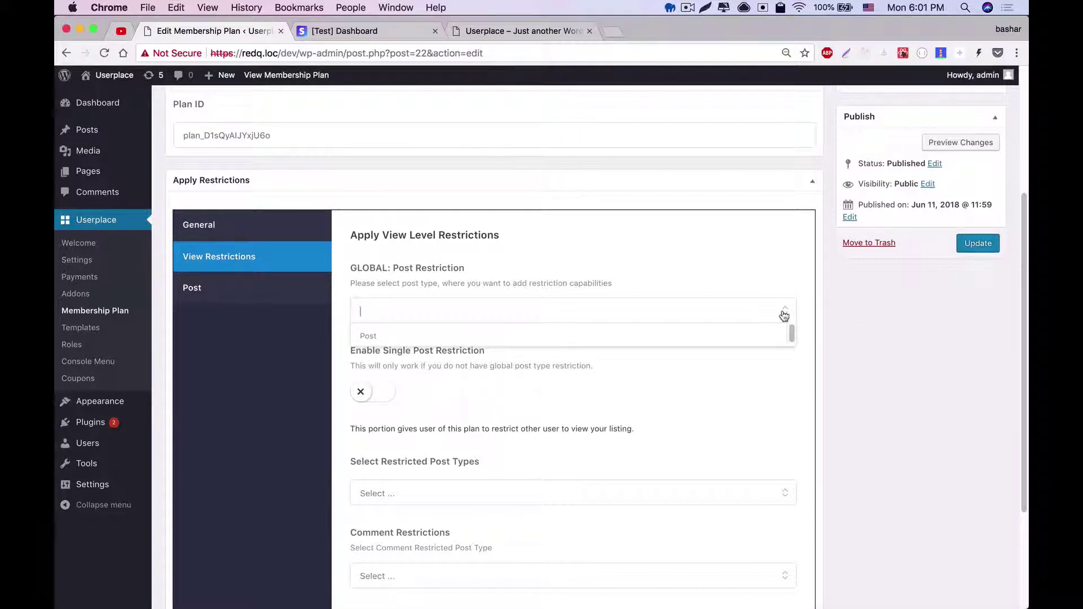
click(652, 337)
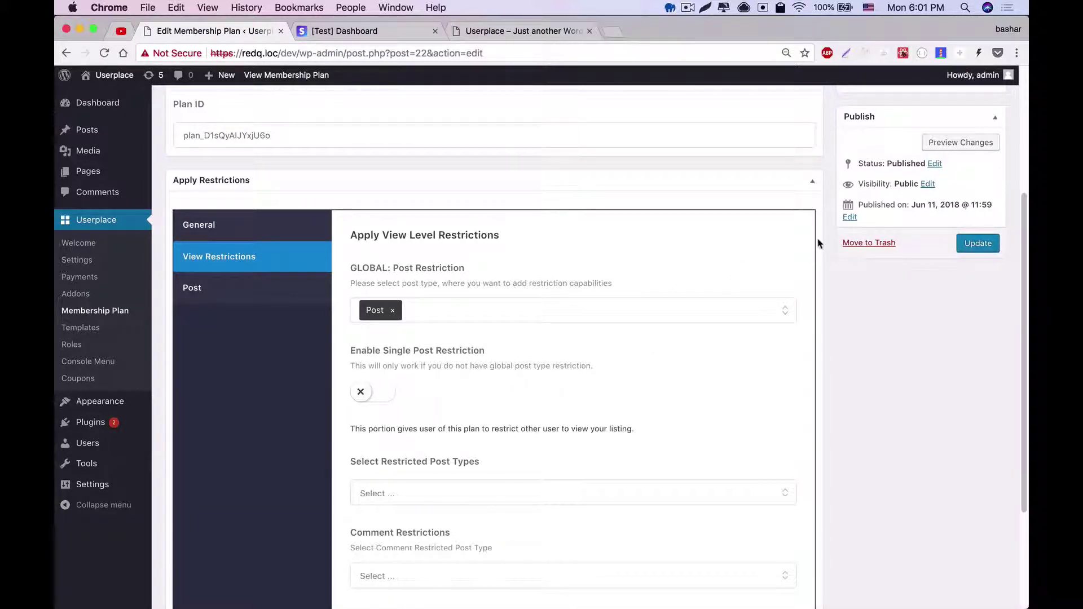
scroll(708, 241, down, 5)
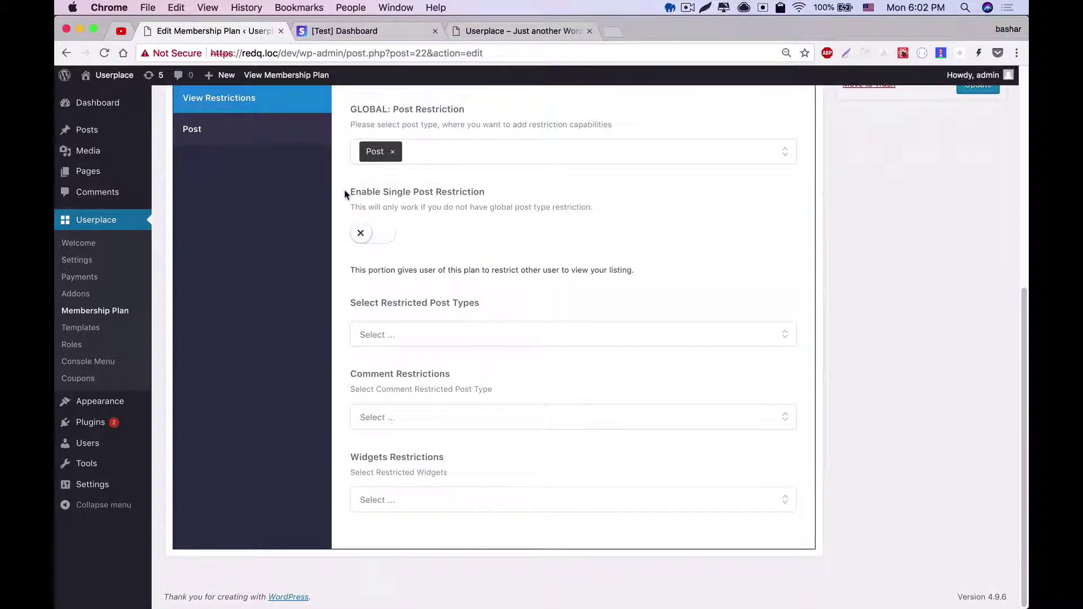
drag(345, 193, 615, 220)
click(616, 217)
Step: Set Comment Restrictions to Post
click(483, 418)
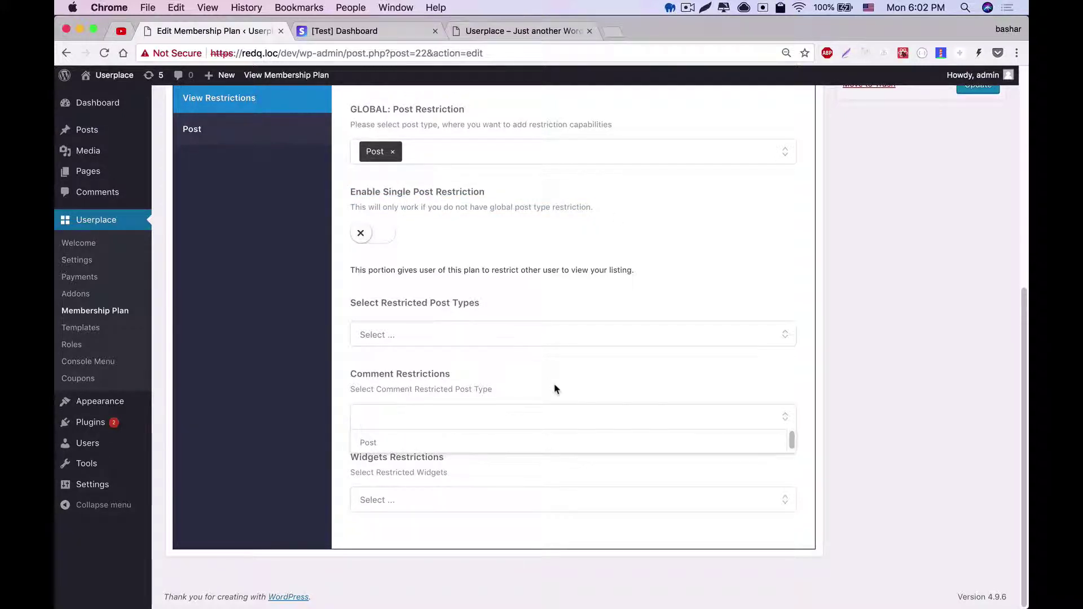
click(472, 441)
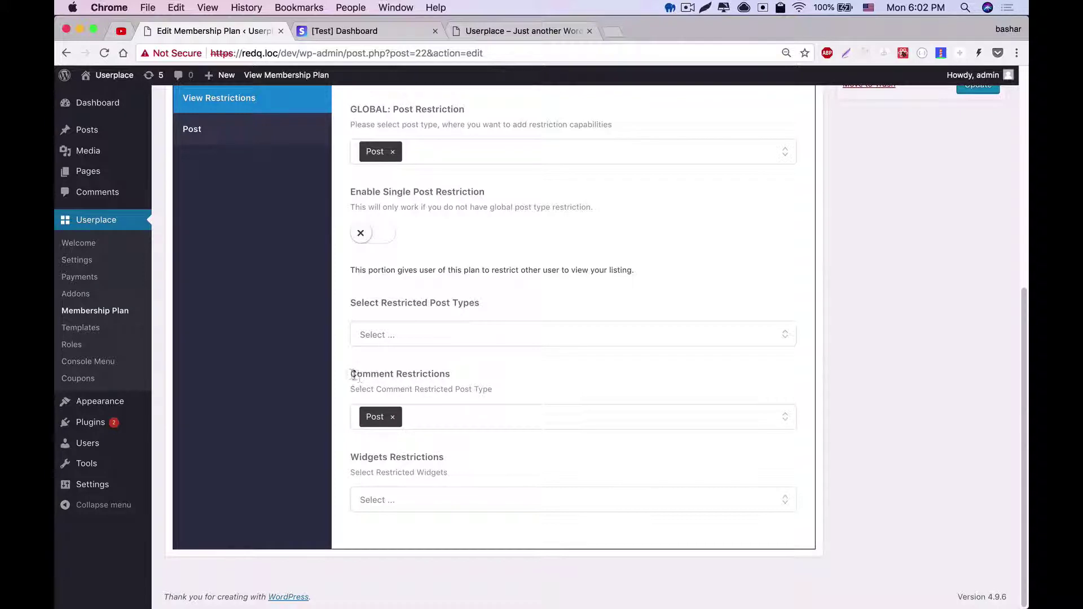
drag(351, 374, 496, 389)
click(505, 392)
Step: Add the search-2 widget under Widgets Restrictions
click(587, 504)
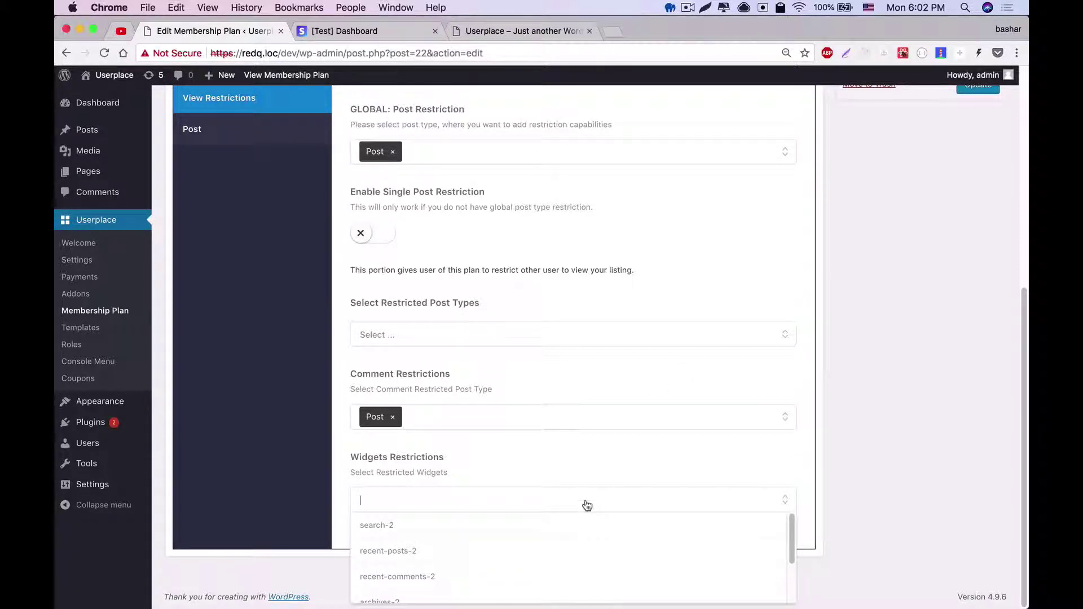
scroll(380, 524, down, 3)
scroll(382, 528, up, 2)
scroll(381, 528, down, 2)
scroll(381, 526, up, 2)
click(385, 525)
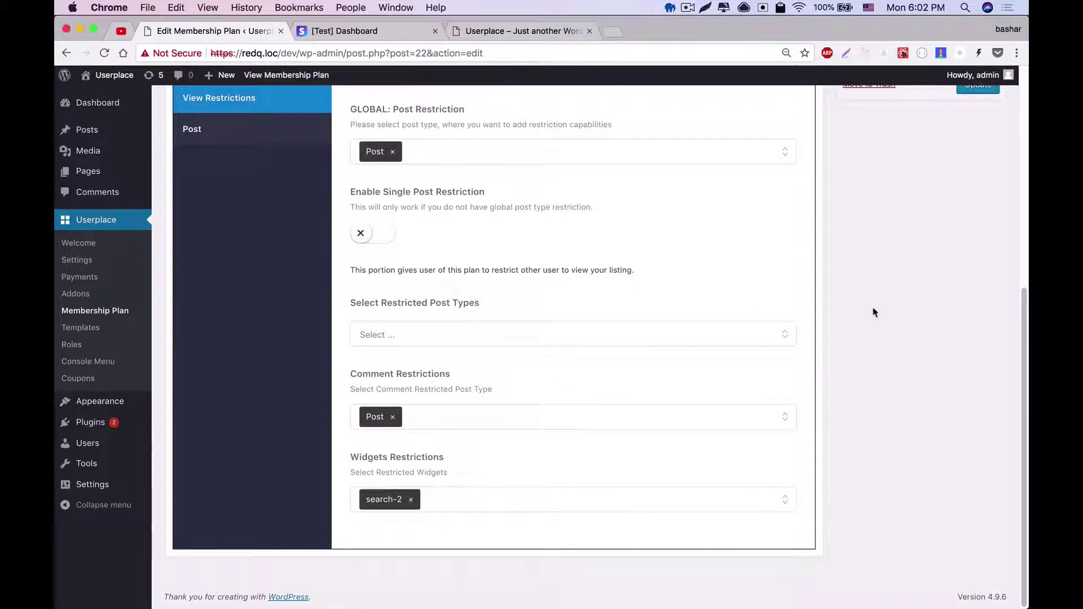
scroll(234, 295, up, 3)
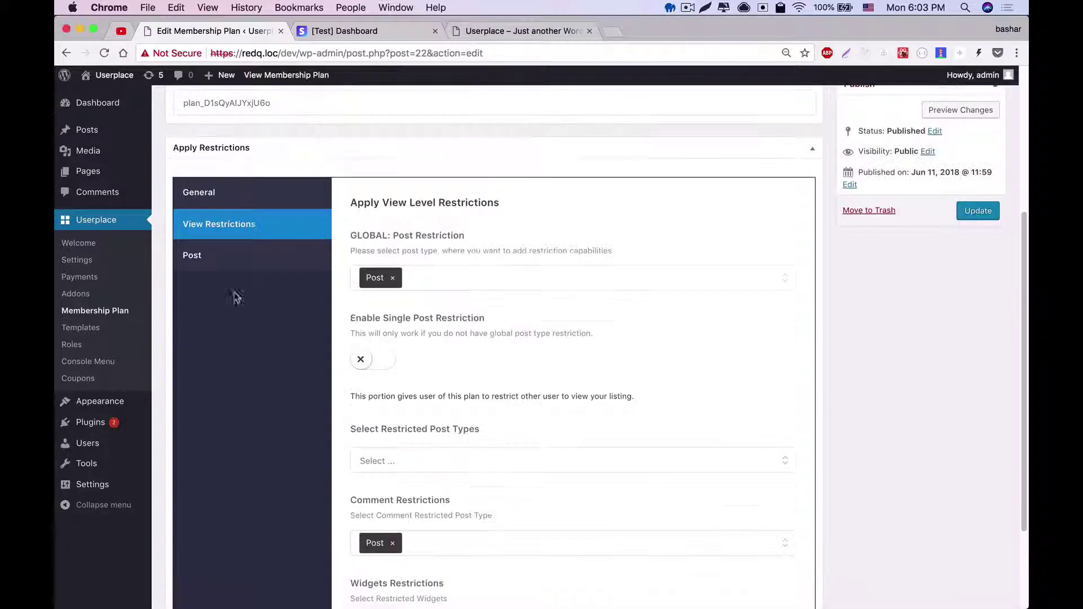
Step: Show the Post submission restrictions and scroll down to the Max Post Allowed setting
click(242, 264)
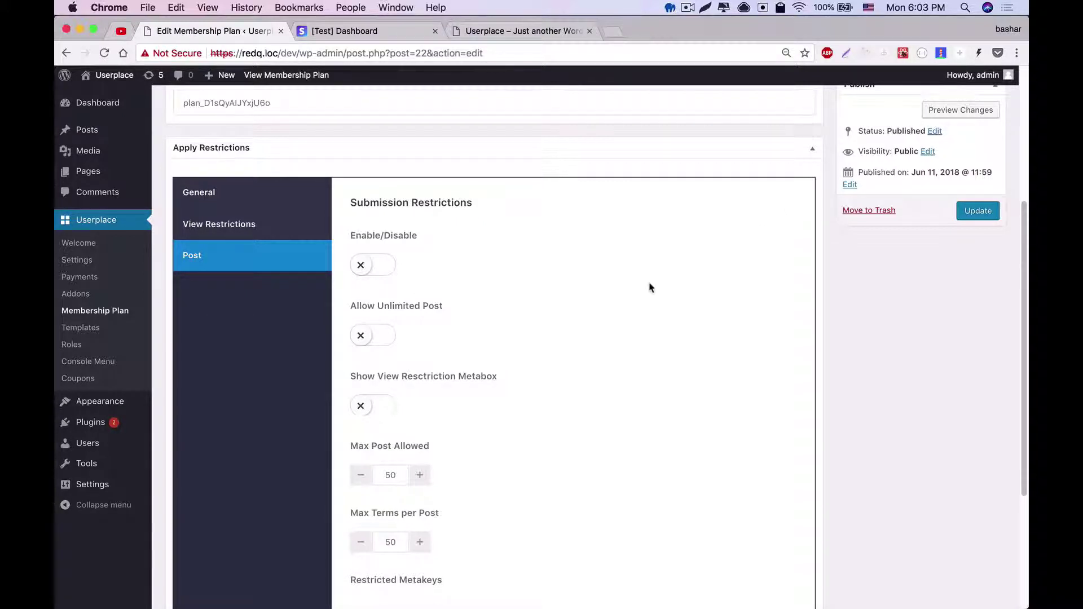
scroll(648, 287, down, 2)
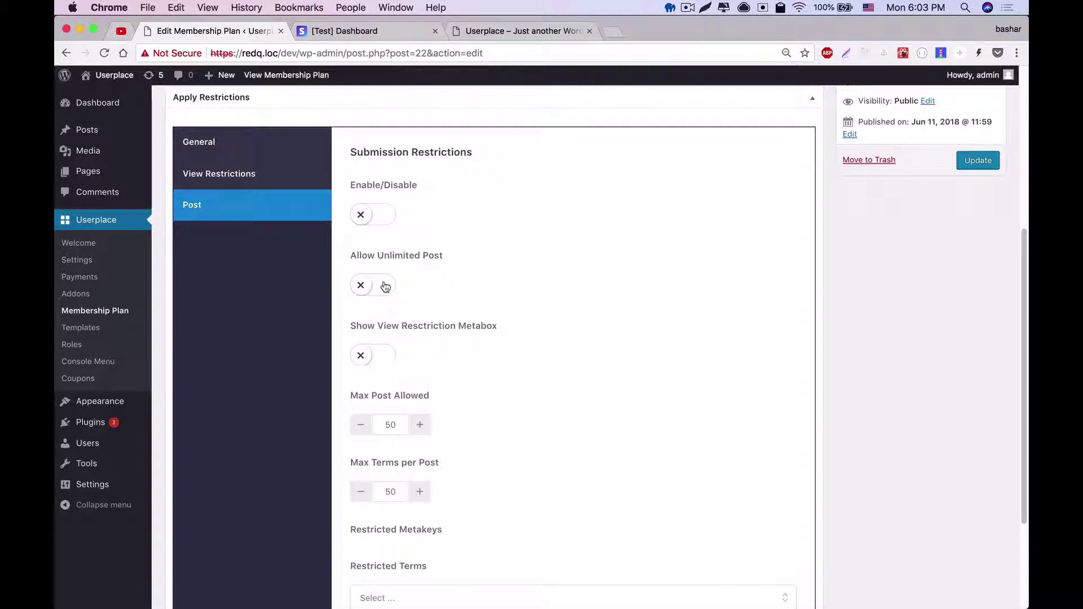
scroll(385, 287, down, 1)
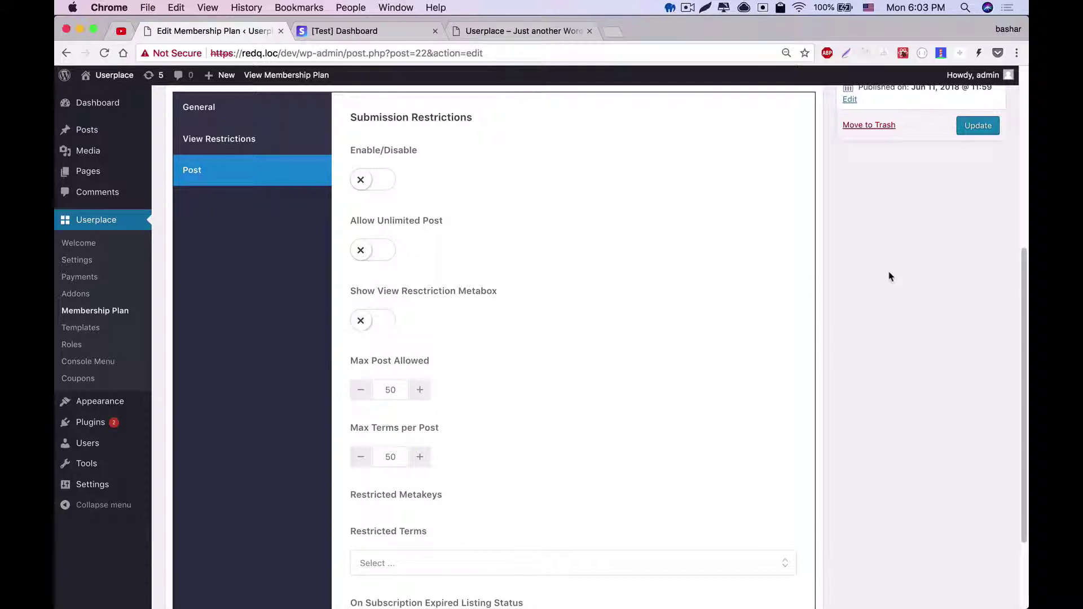
scroll(587, 261, up, 3)
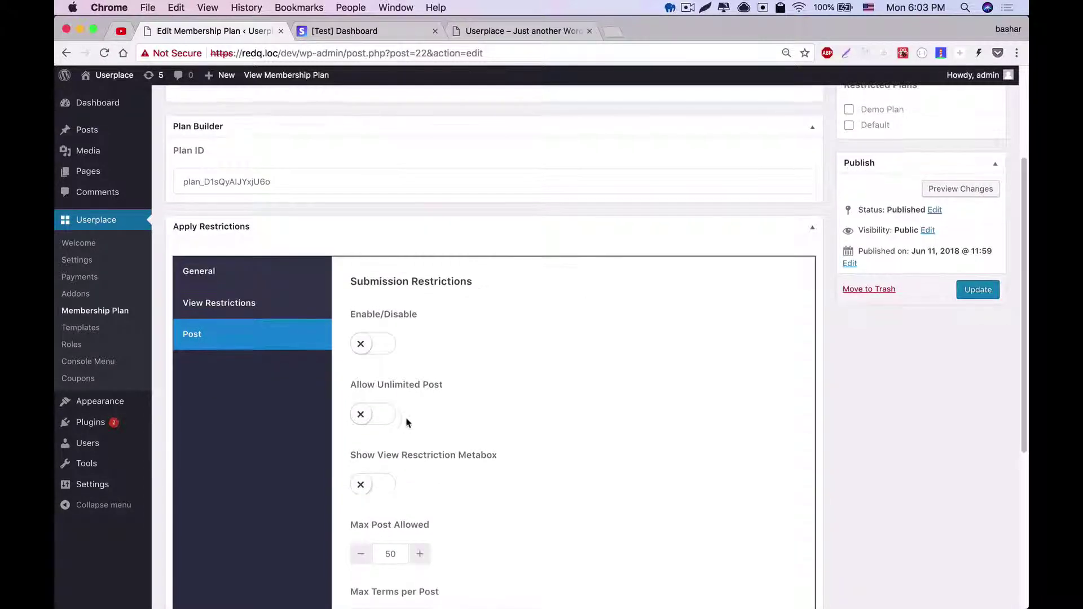
scroll(556, 373, down, 5)
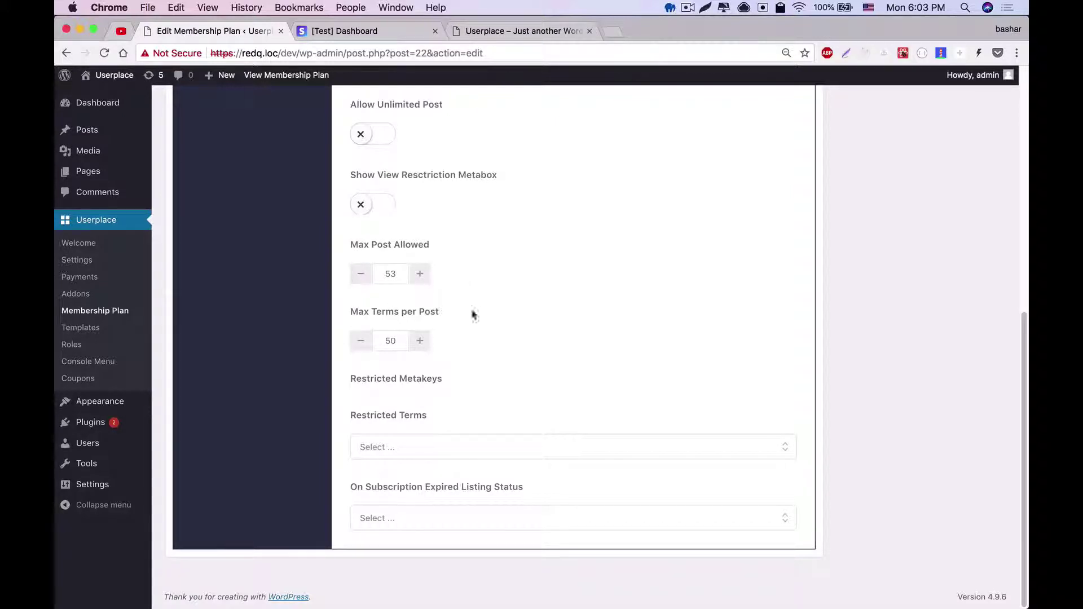
Step: Raise Max Terms per Post to 53 and add Uncategorized to Restricted Terms
click(420, 341)
scroll(838, 259, up, 2)
scroll(839, 259, down, 2)
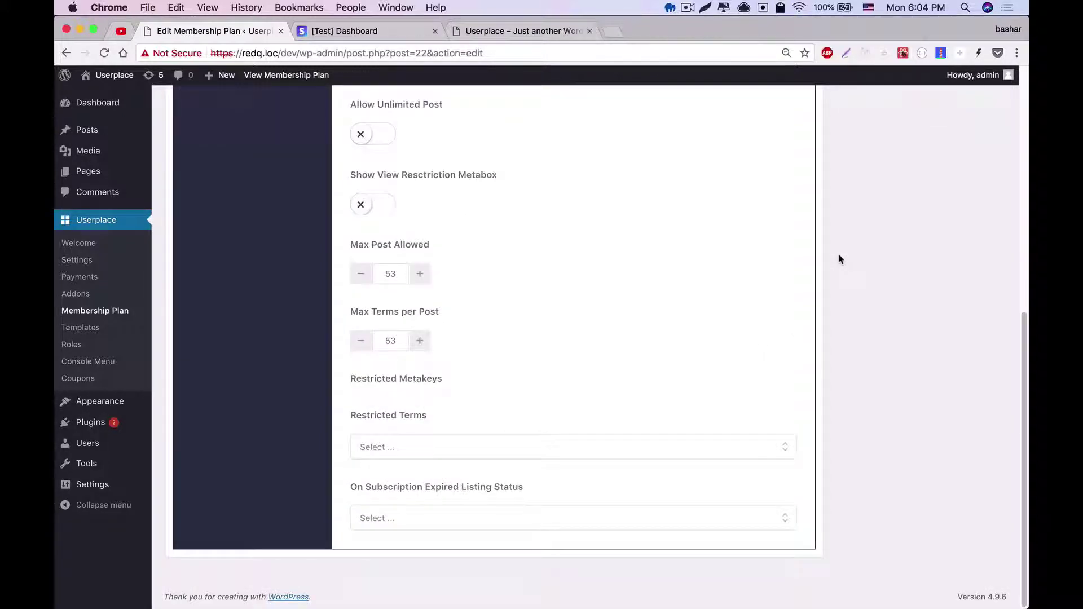
click(379, 448)
click(382, 473)
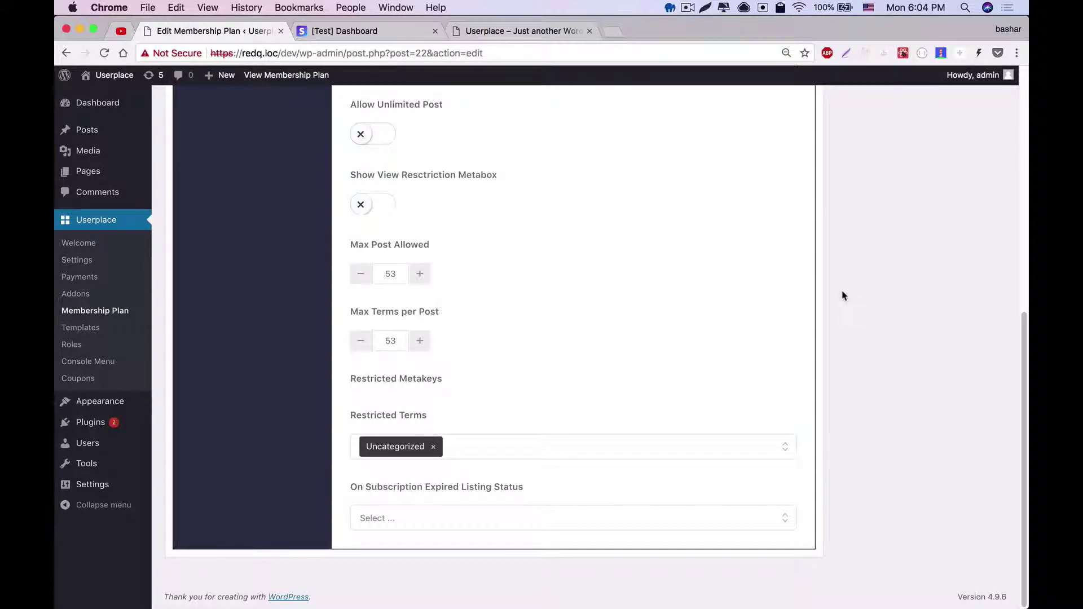
Step: Set On Subscription Expired Listing Status to Draft
click(544, 524)
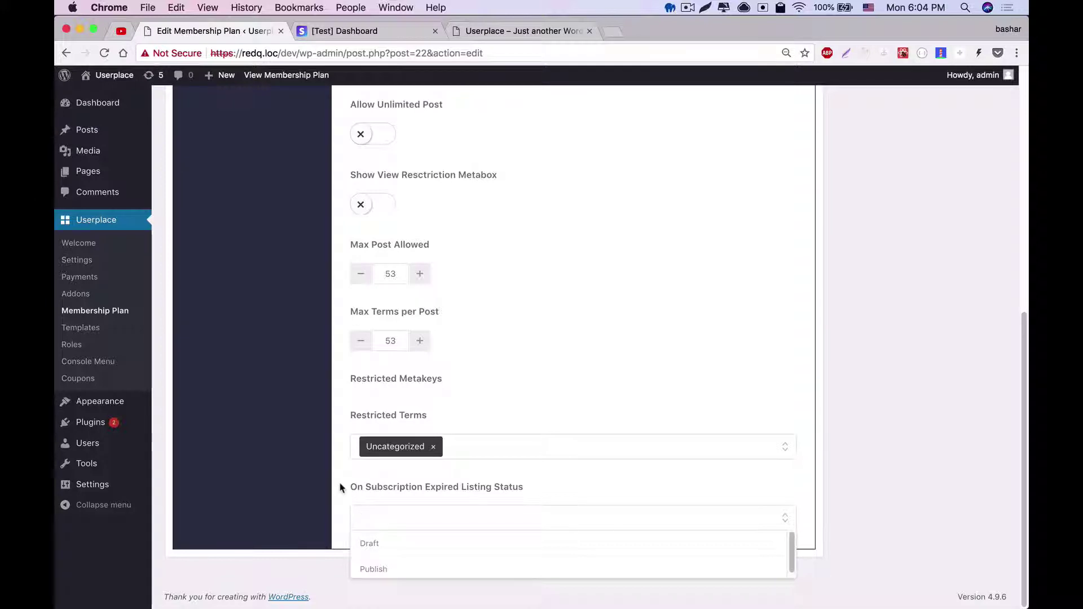
drag(346, 487, 542, 495)
click(616, 488)
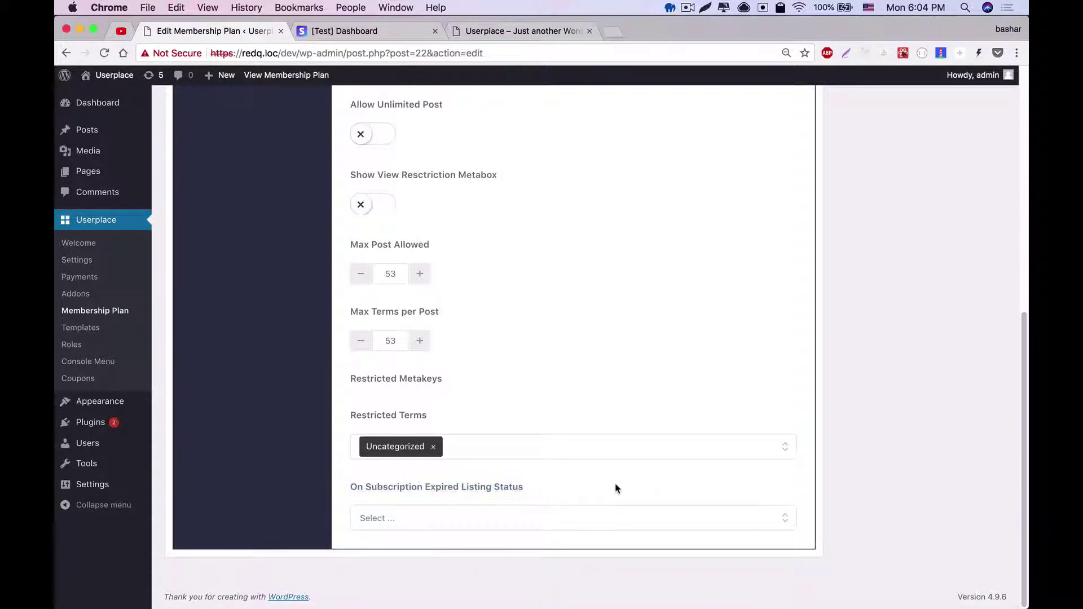
click(550, 517)
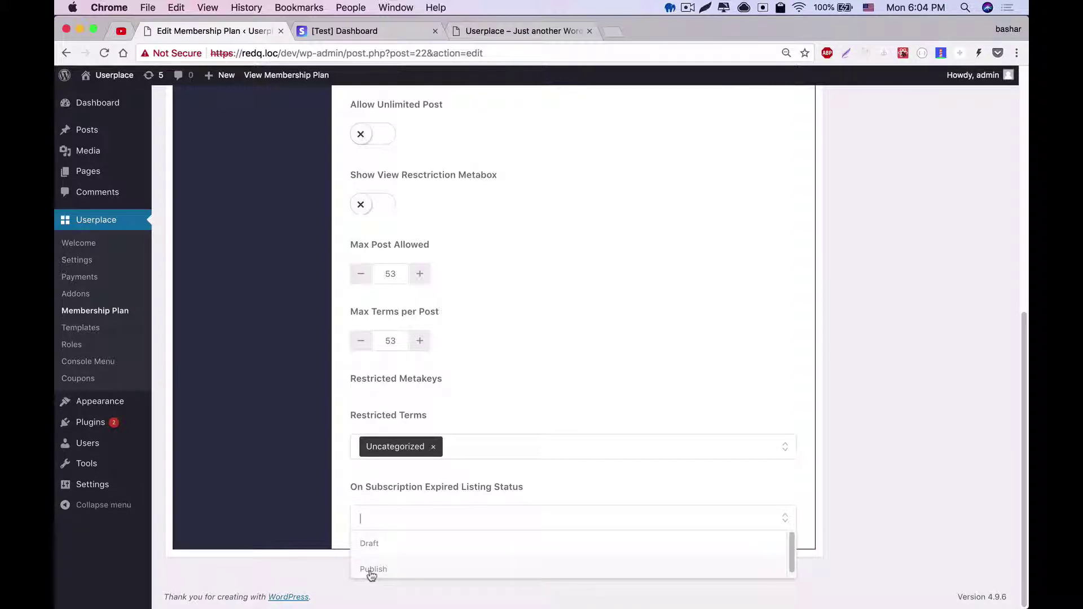
click(384, 545)
Step: Switch on the Submission Restrictions toggle and Update the Demo Plan
scroll(481, 301, up, 4)
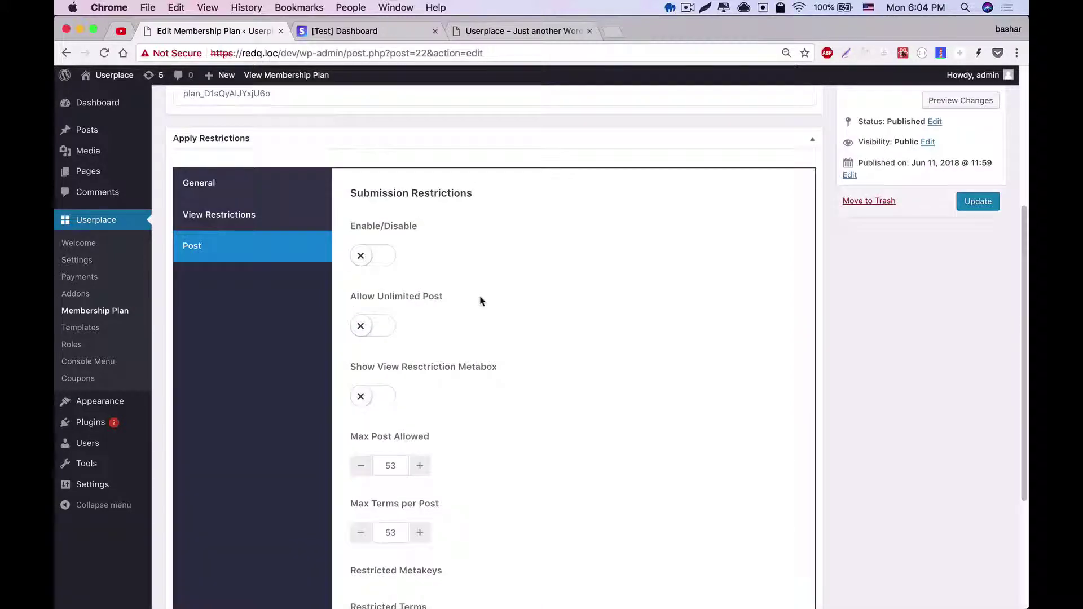
click(381, 258)
scroll(422, 281, down, 1)
scroll(422, 282, down, 3)
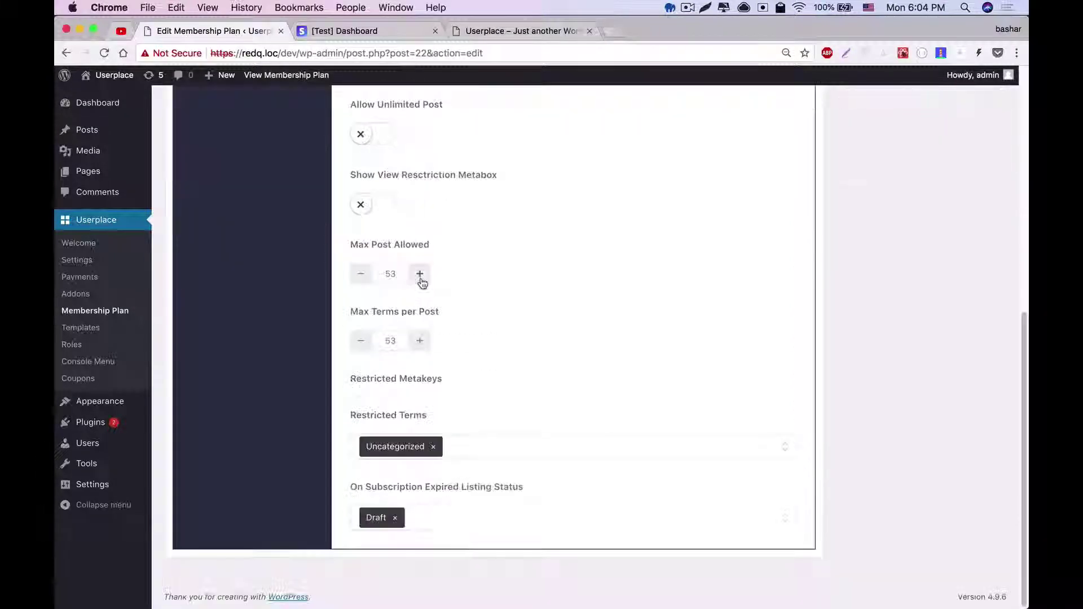
scroll(423, 459, up, 8)
click(978, 450)
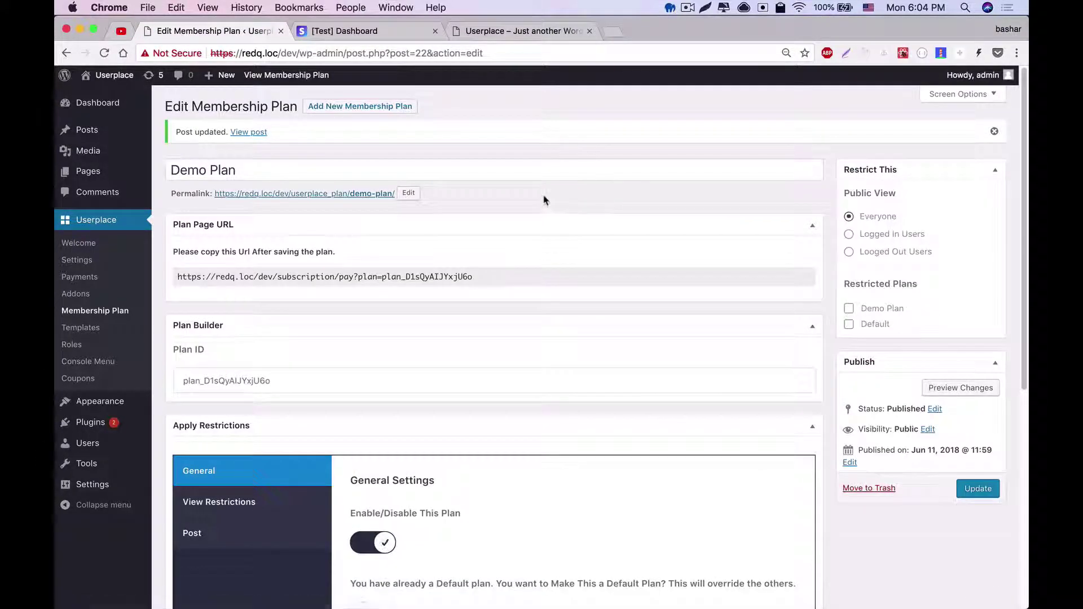